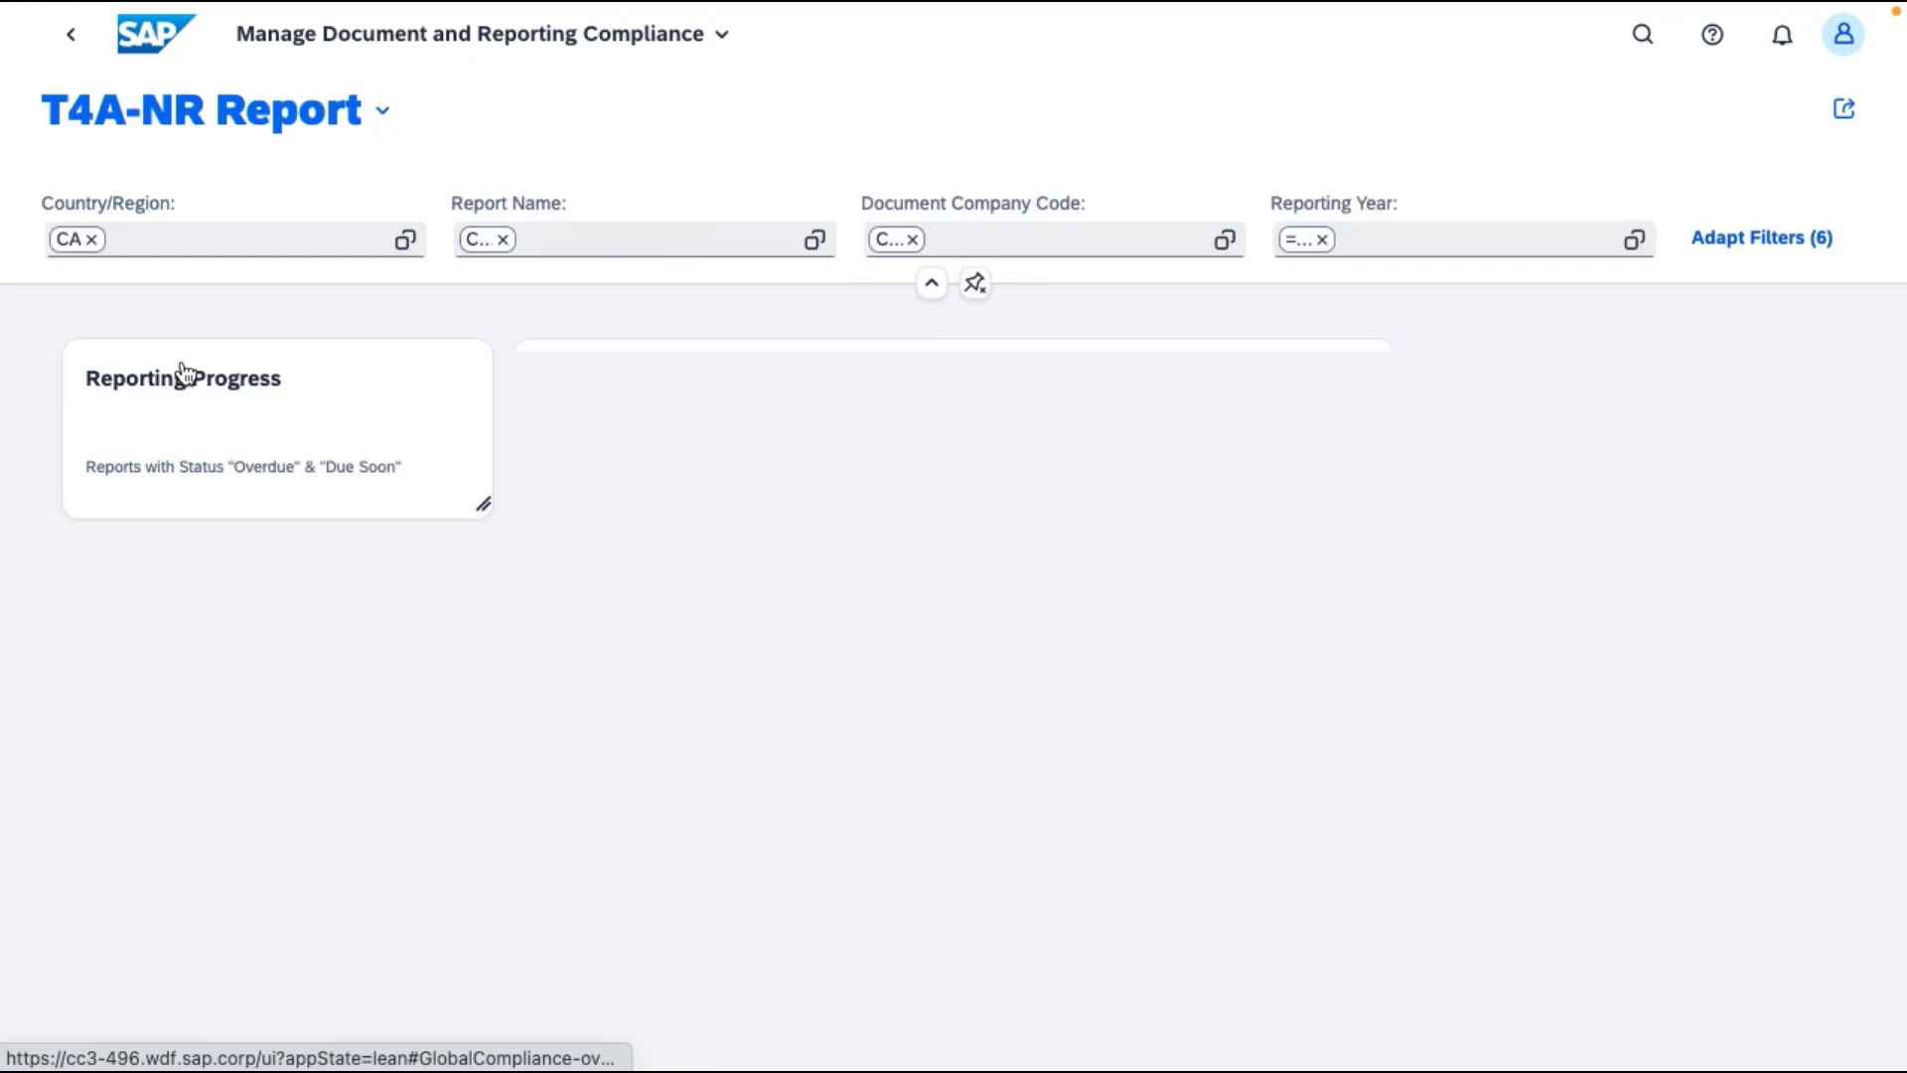
Open the overdue Canada T4A-NR withholding tax report from Reporting Progress and view its latest generated run.
left_click(358, 425)
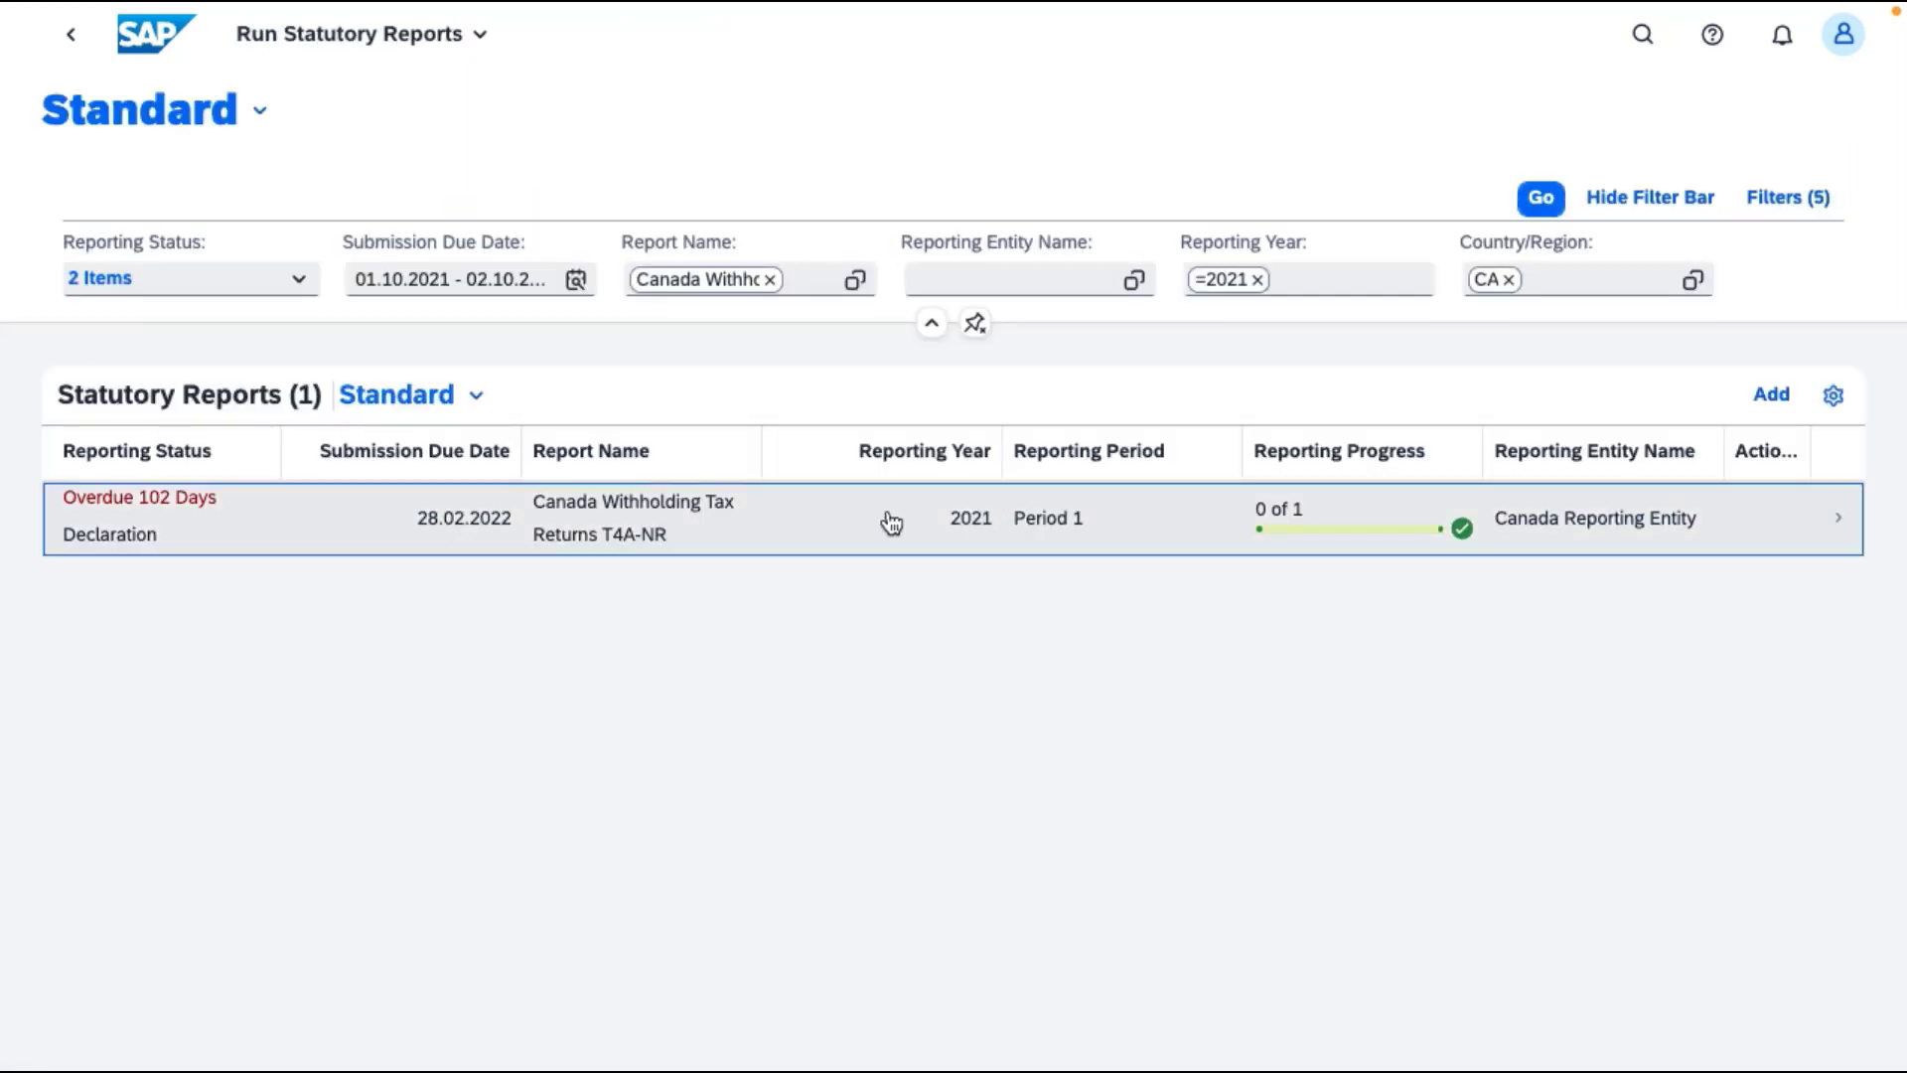
left_click(891, 521)
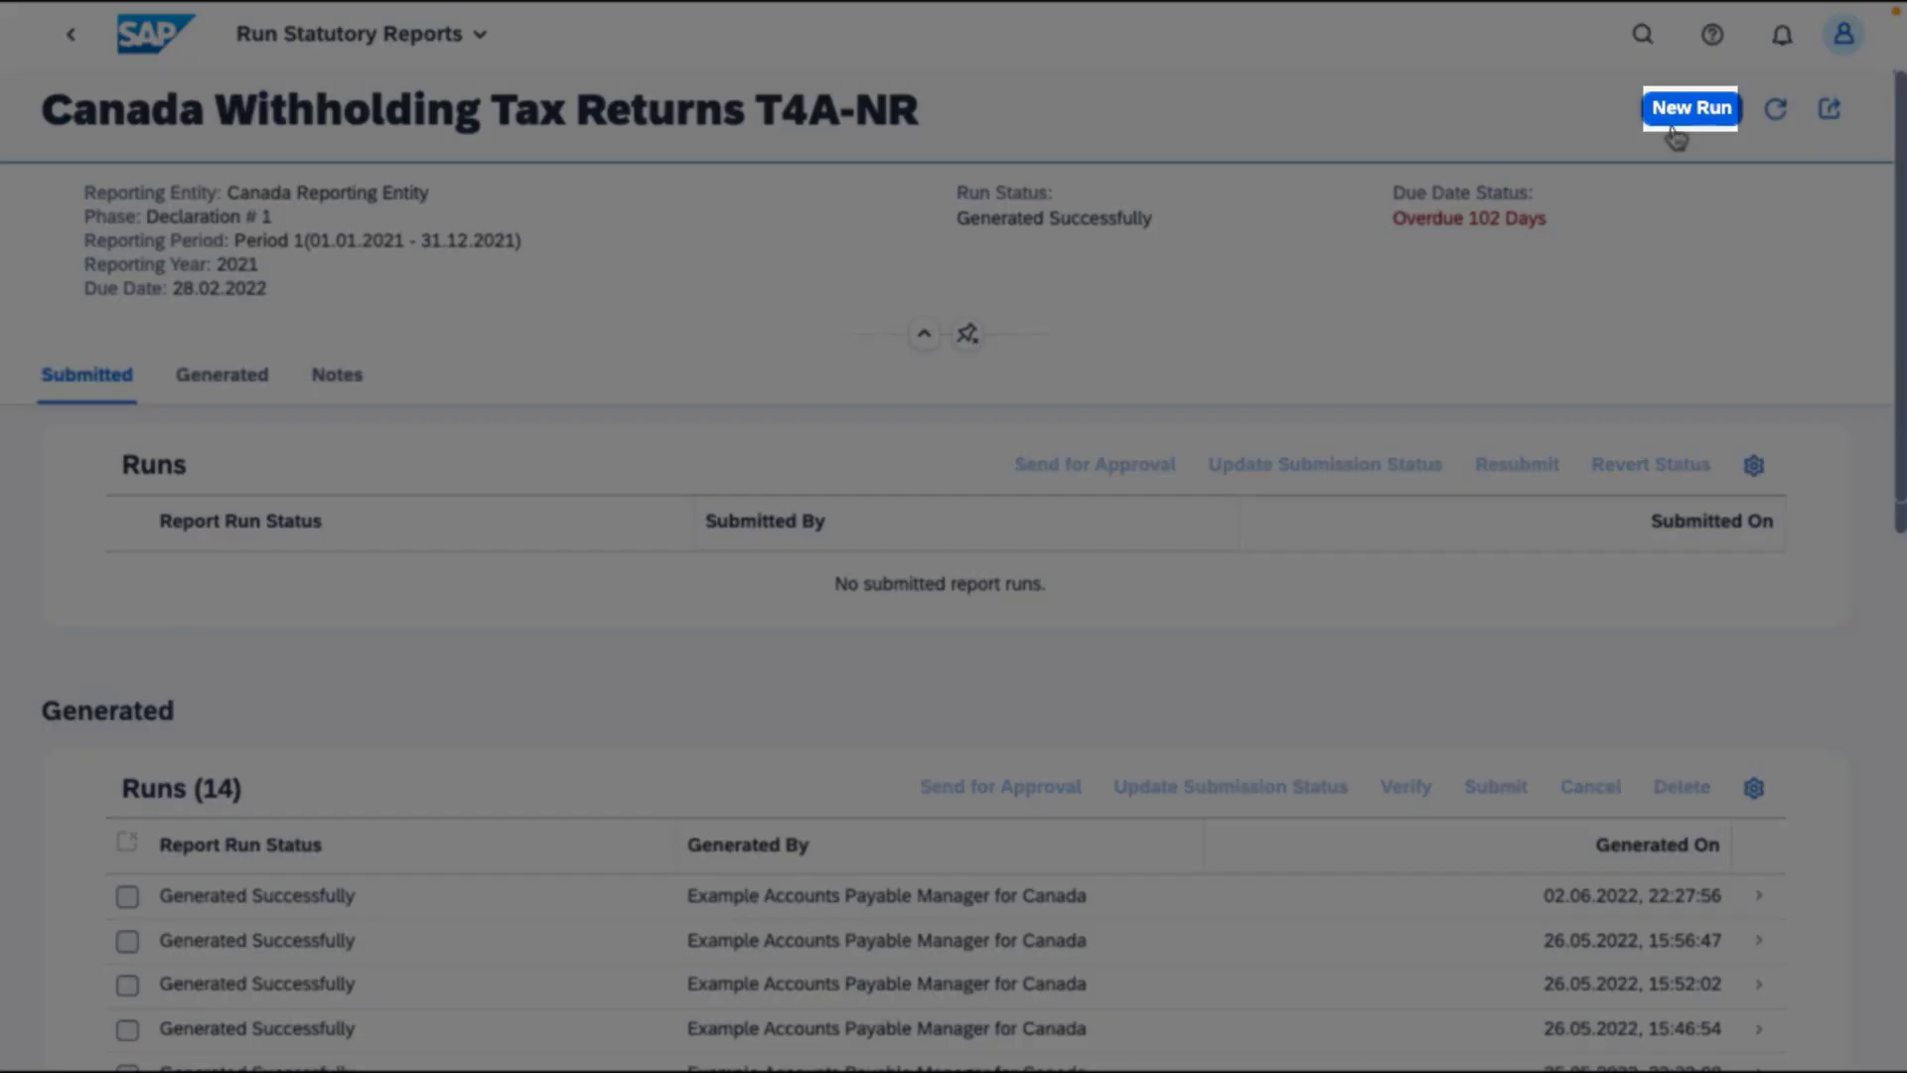
left_click(1676, 104)
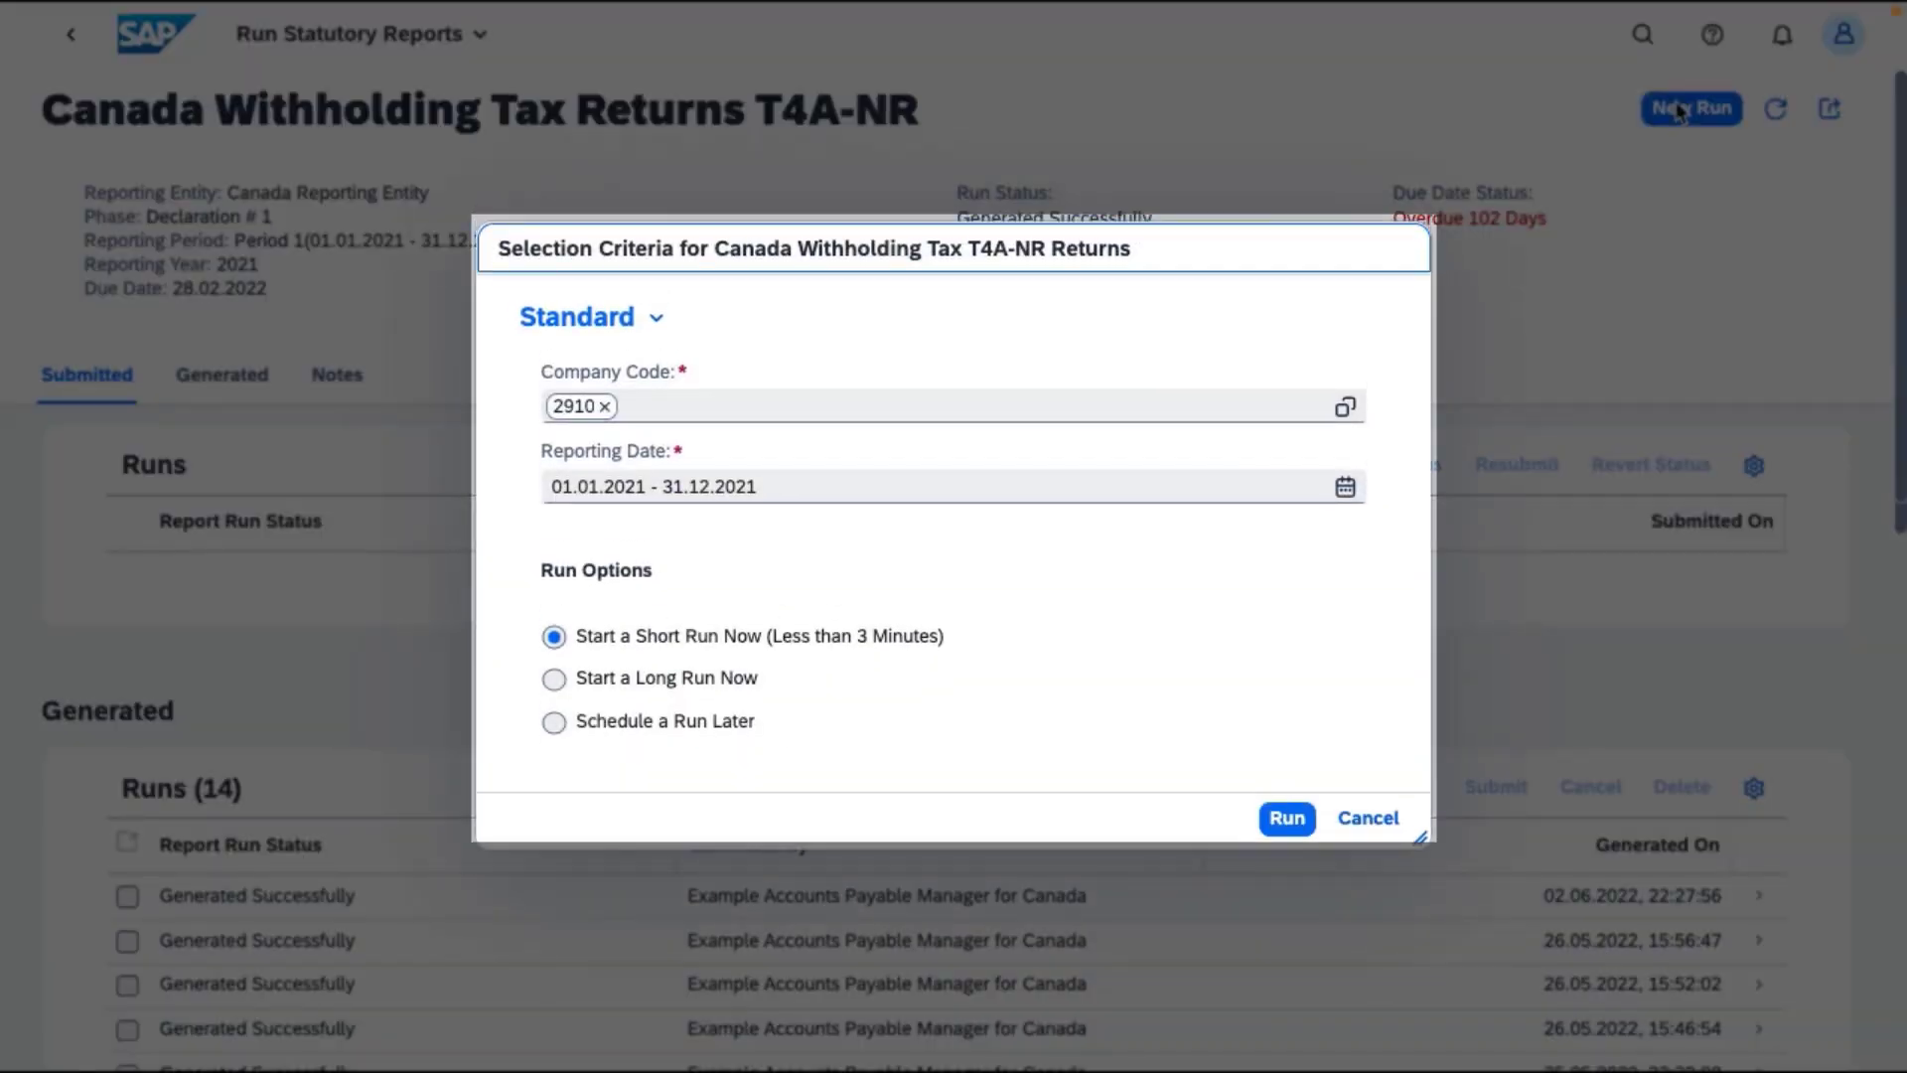
left_click(1363, 816)
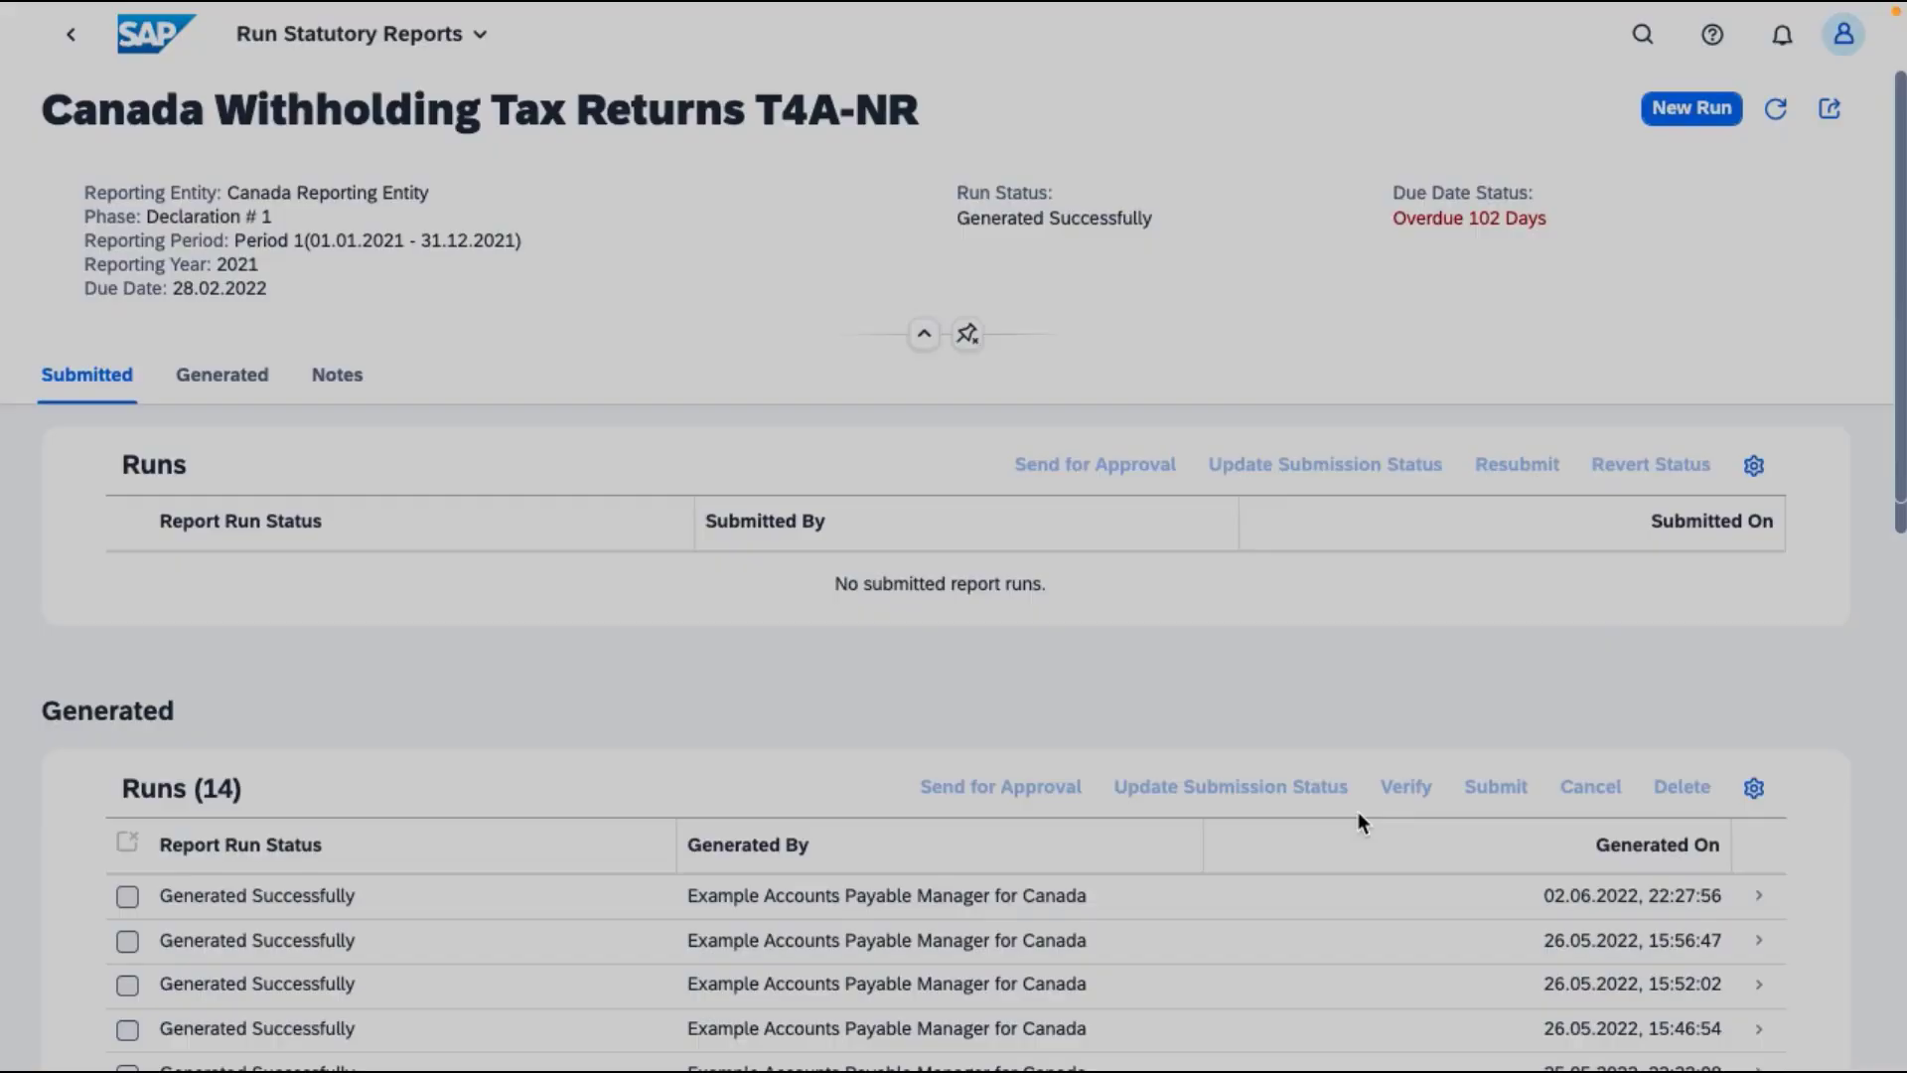
left_click(1355, 944)
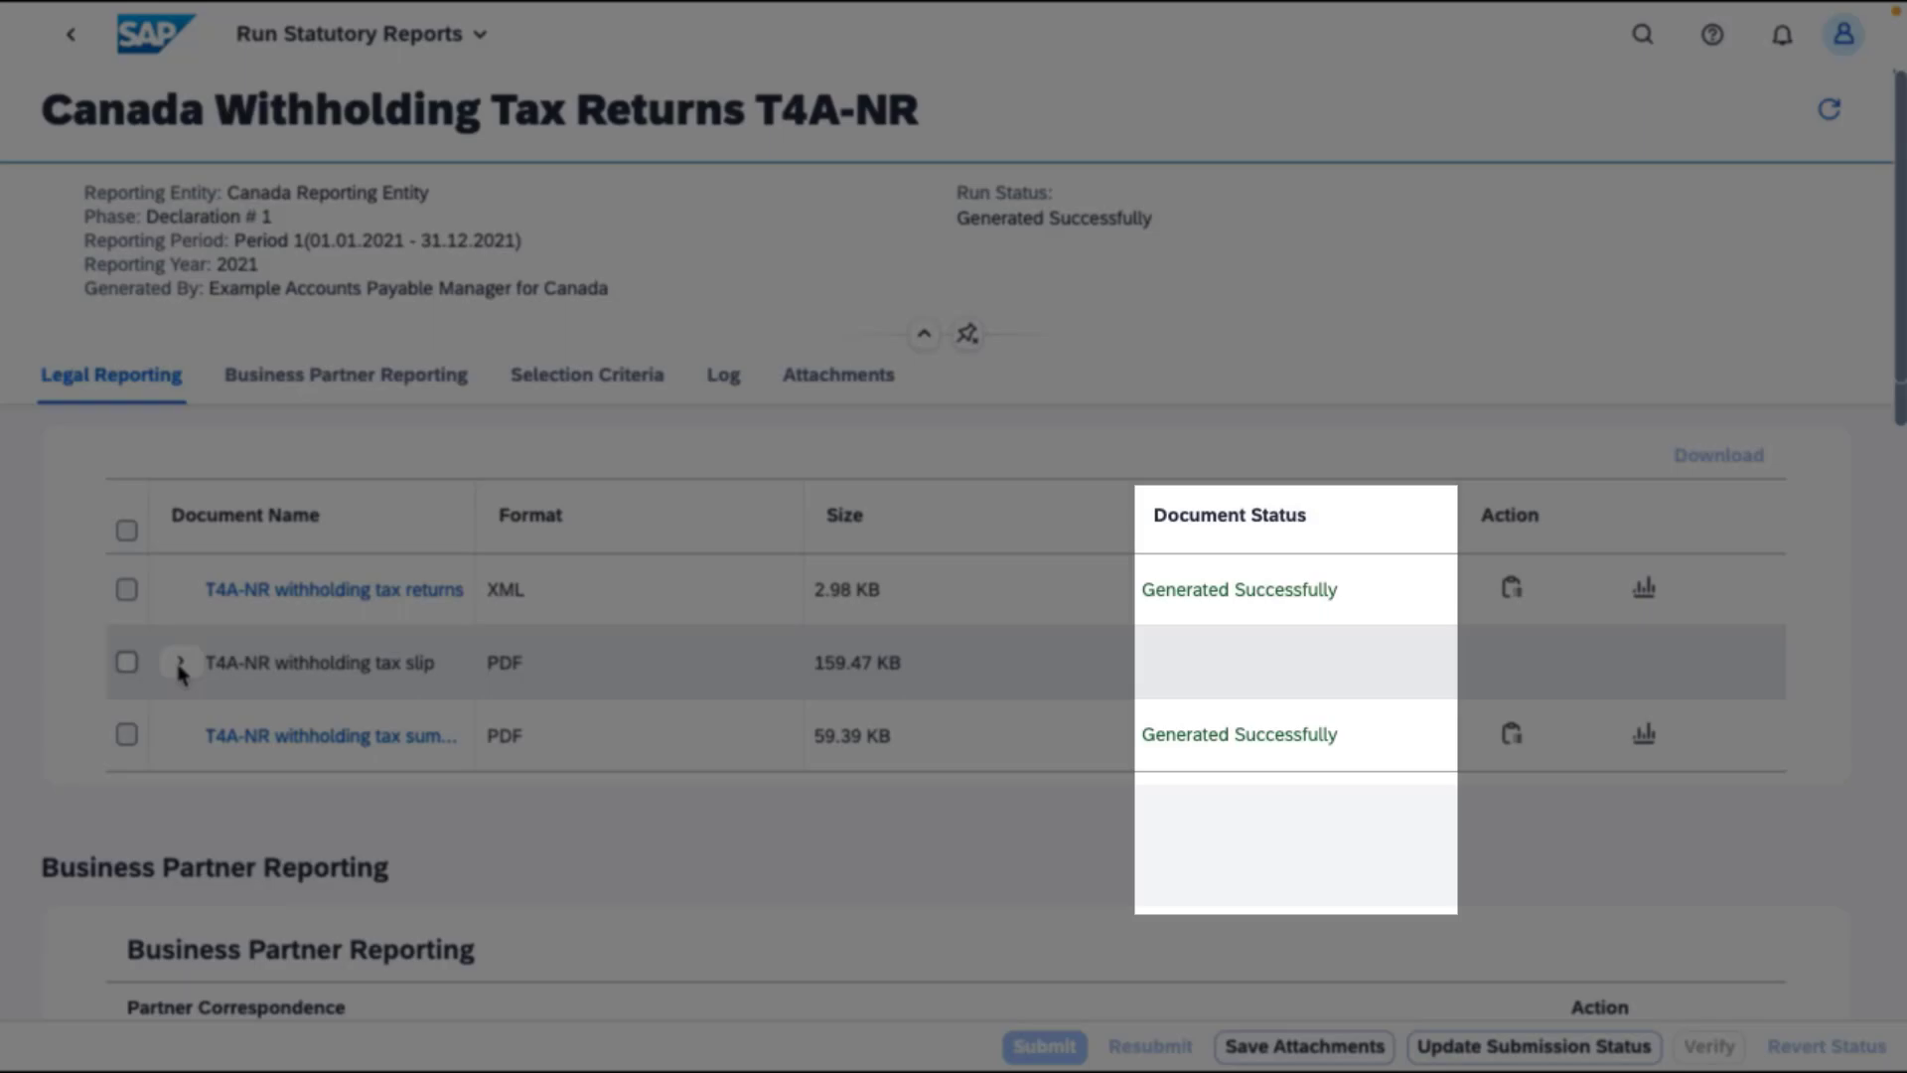
Download the T4A-NR withholding tax returns XML file and open it.
left_click(180, 662)
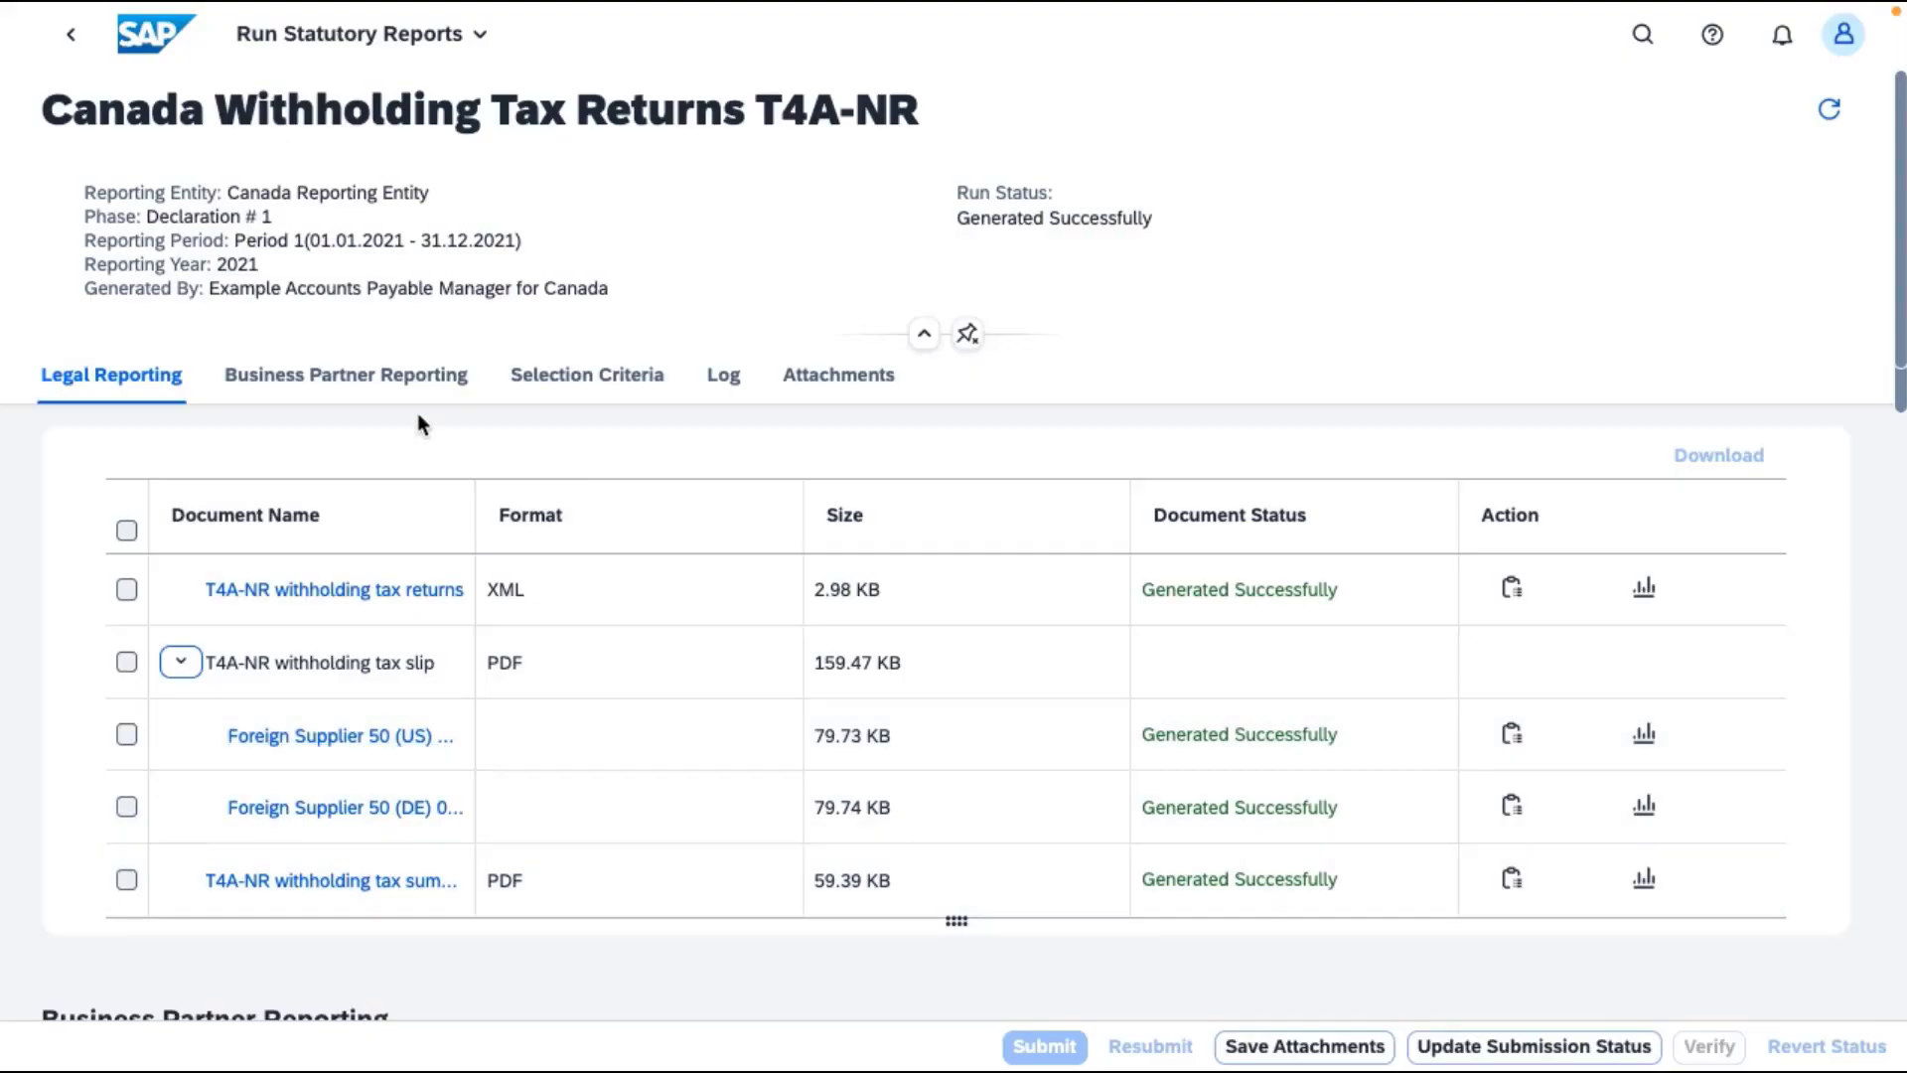
left_click(420, 383)
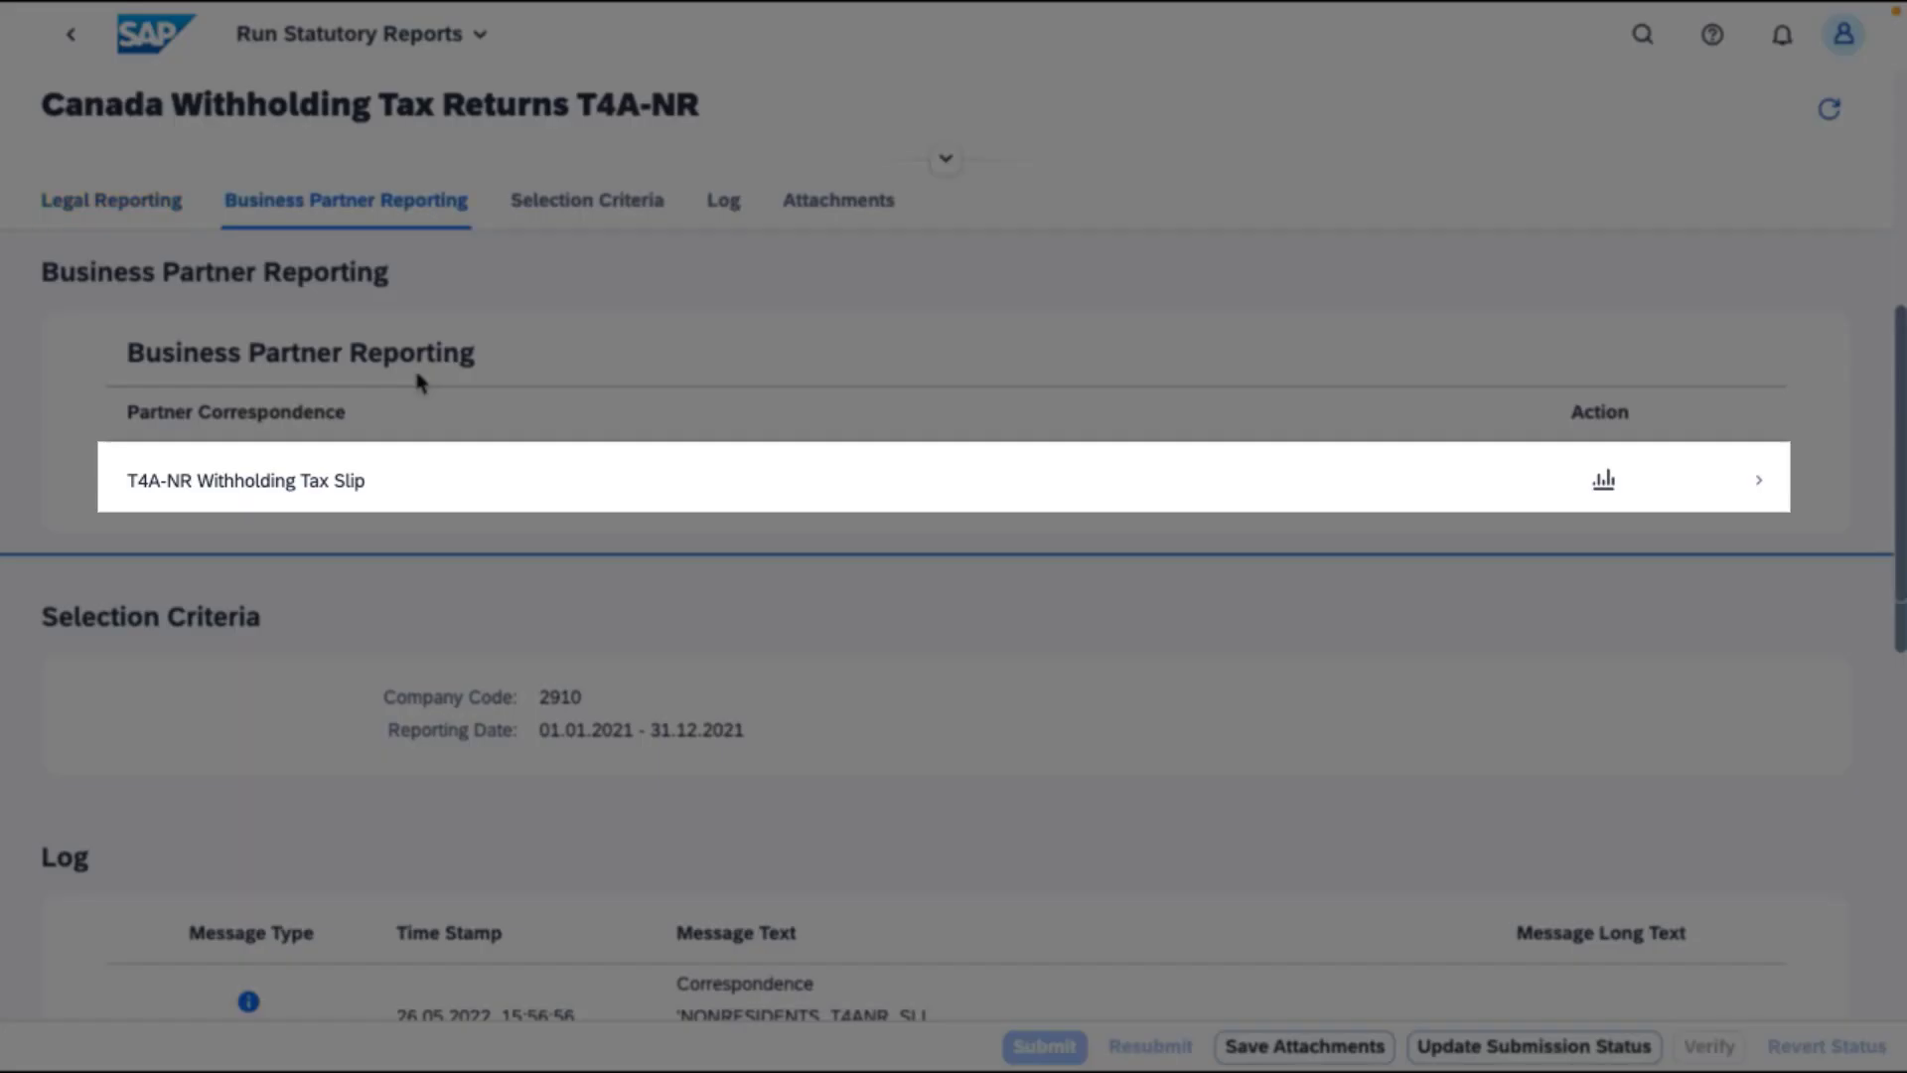
left_click(1295, 487)
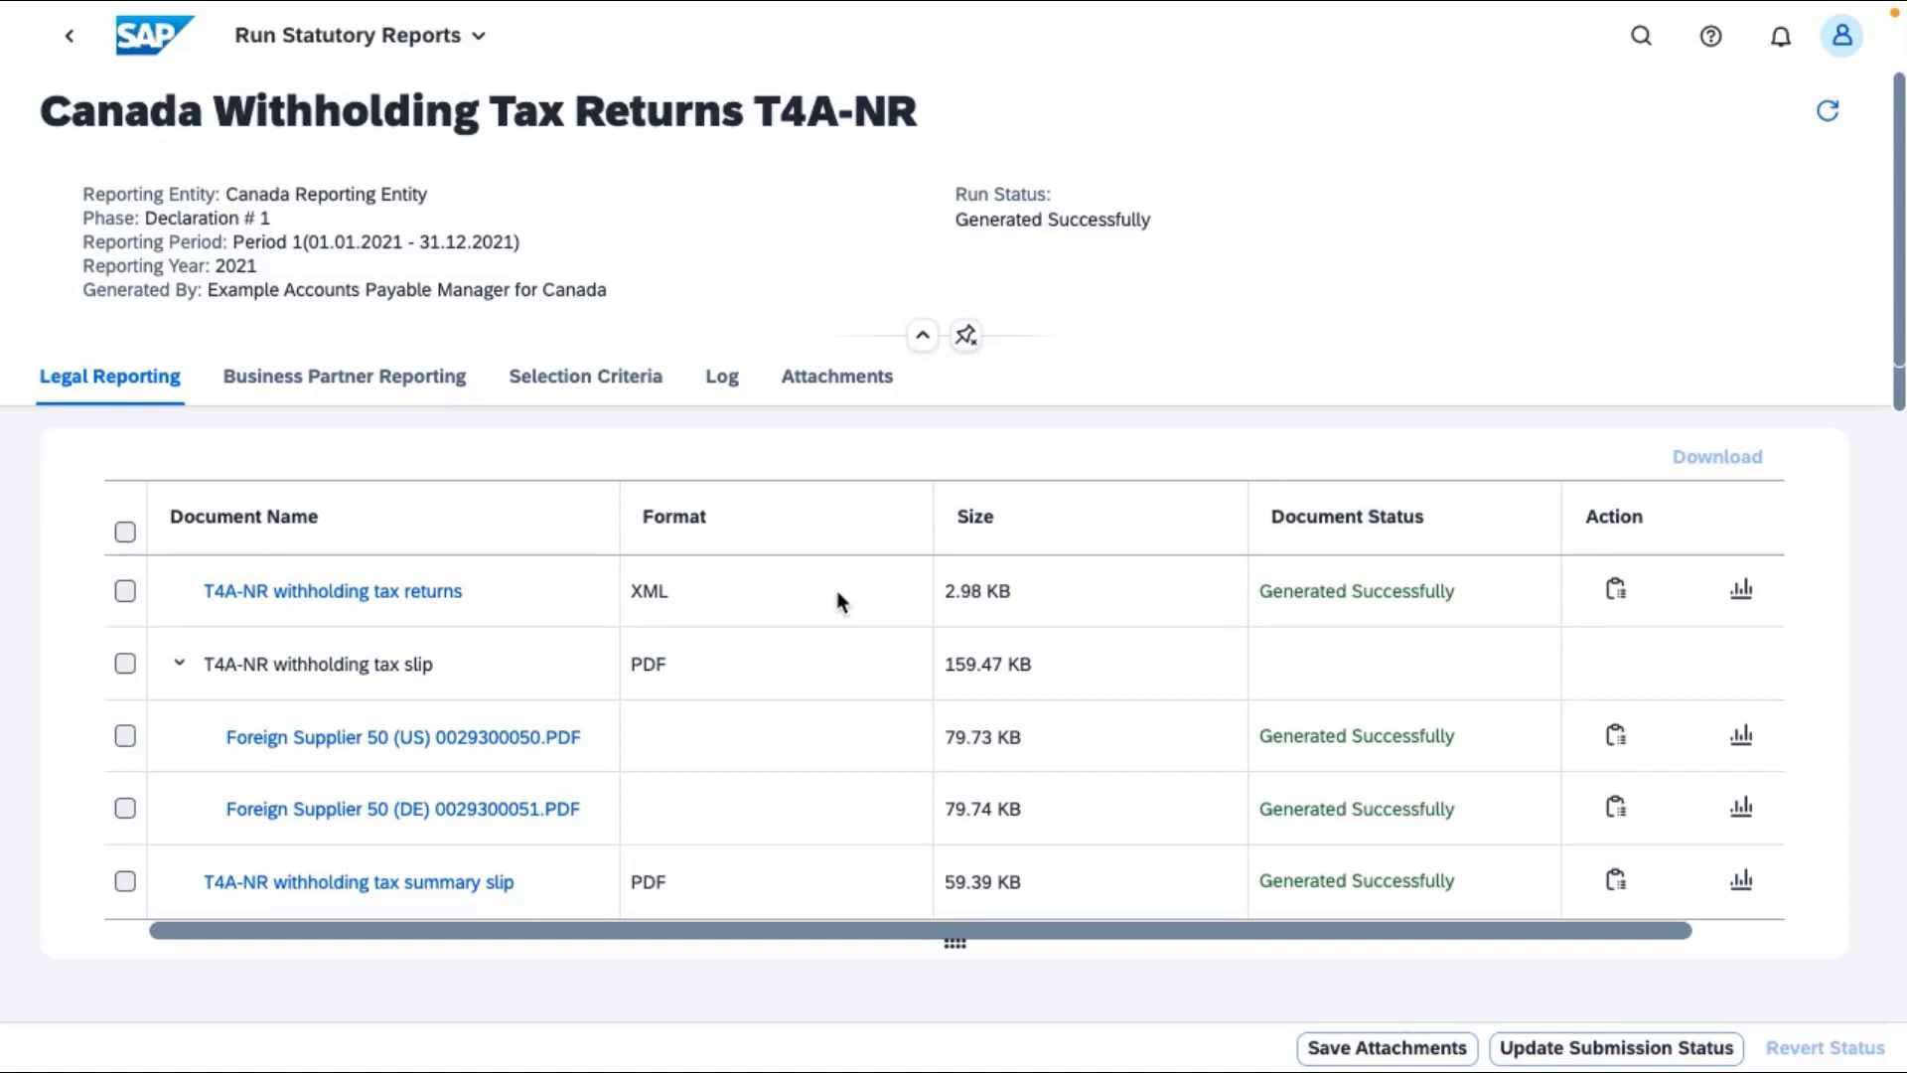
left_click(126, 591)
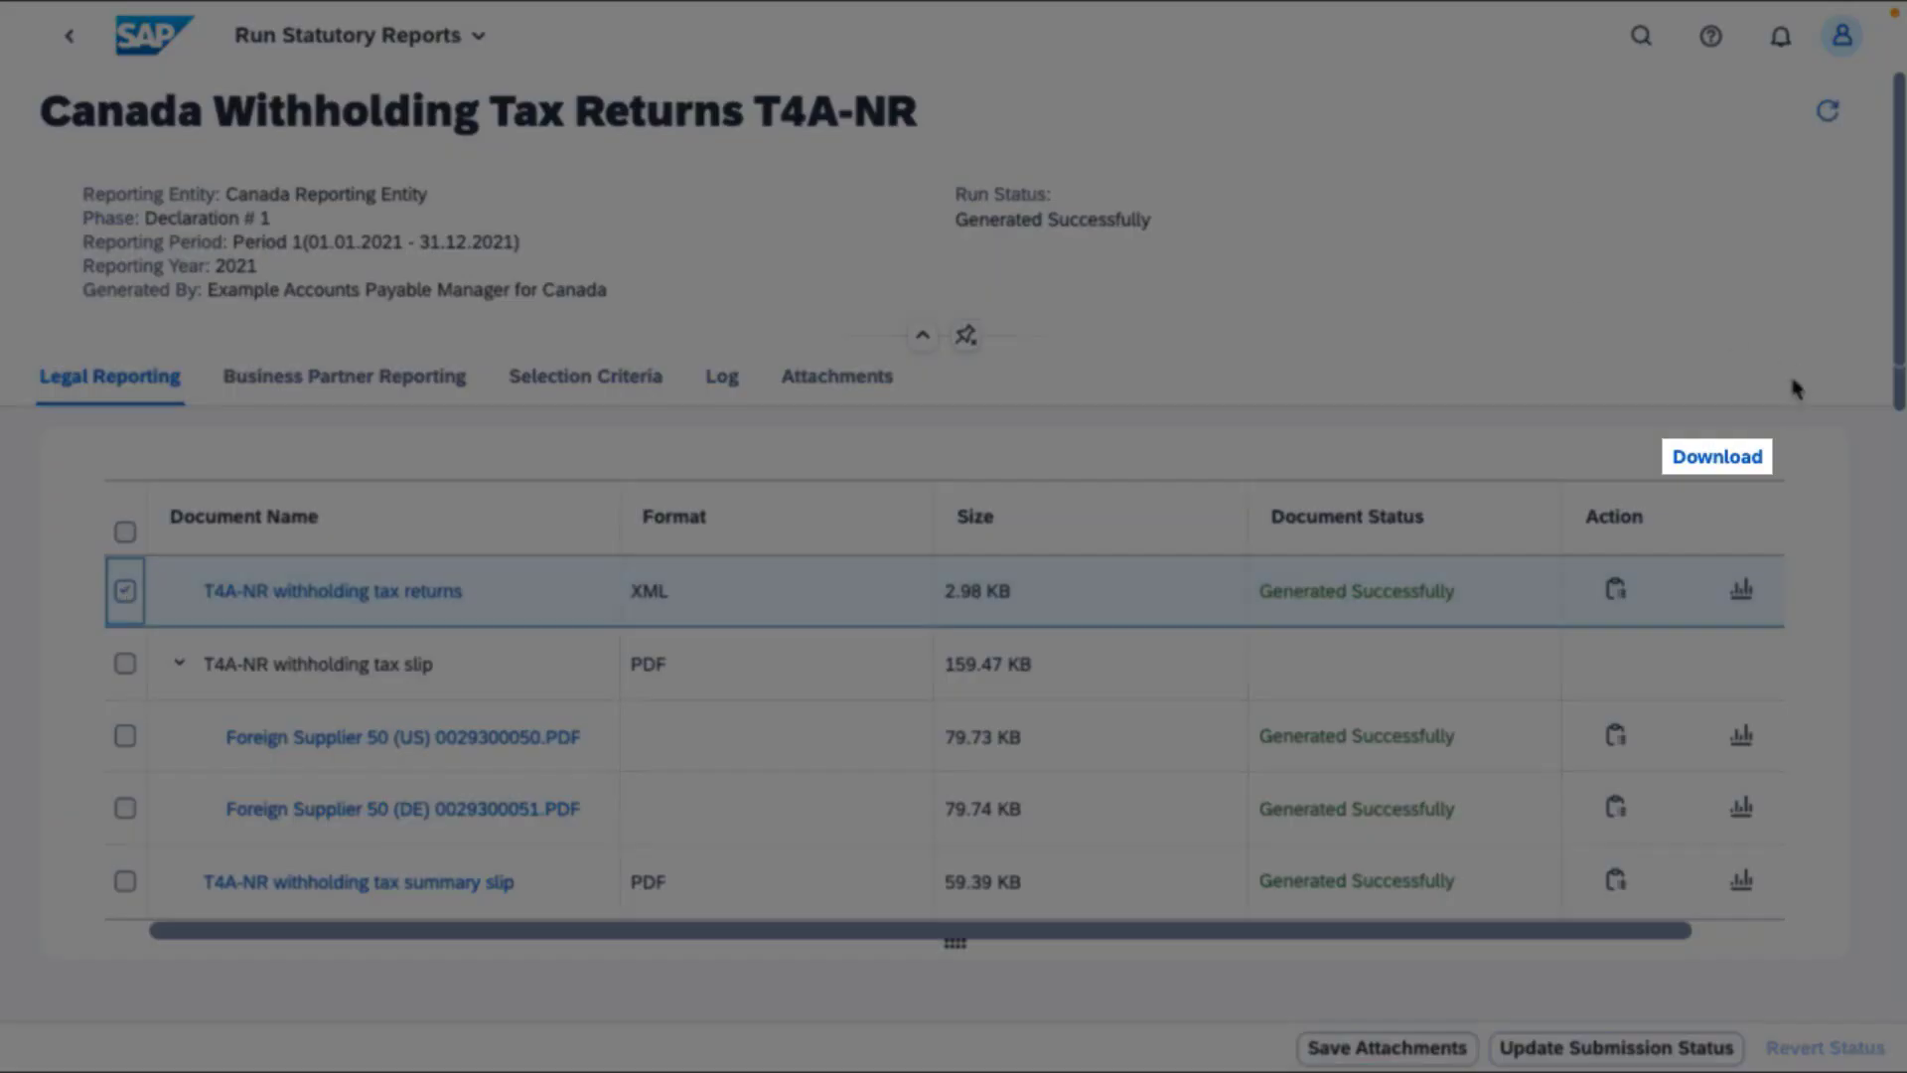
left_click(1706, 457)
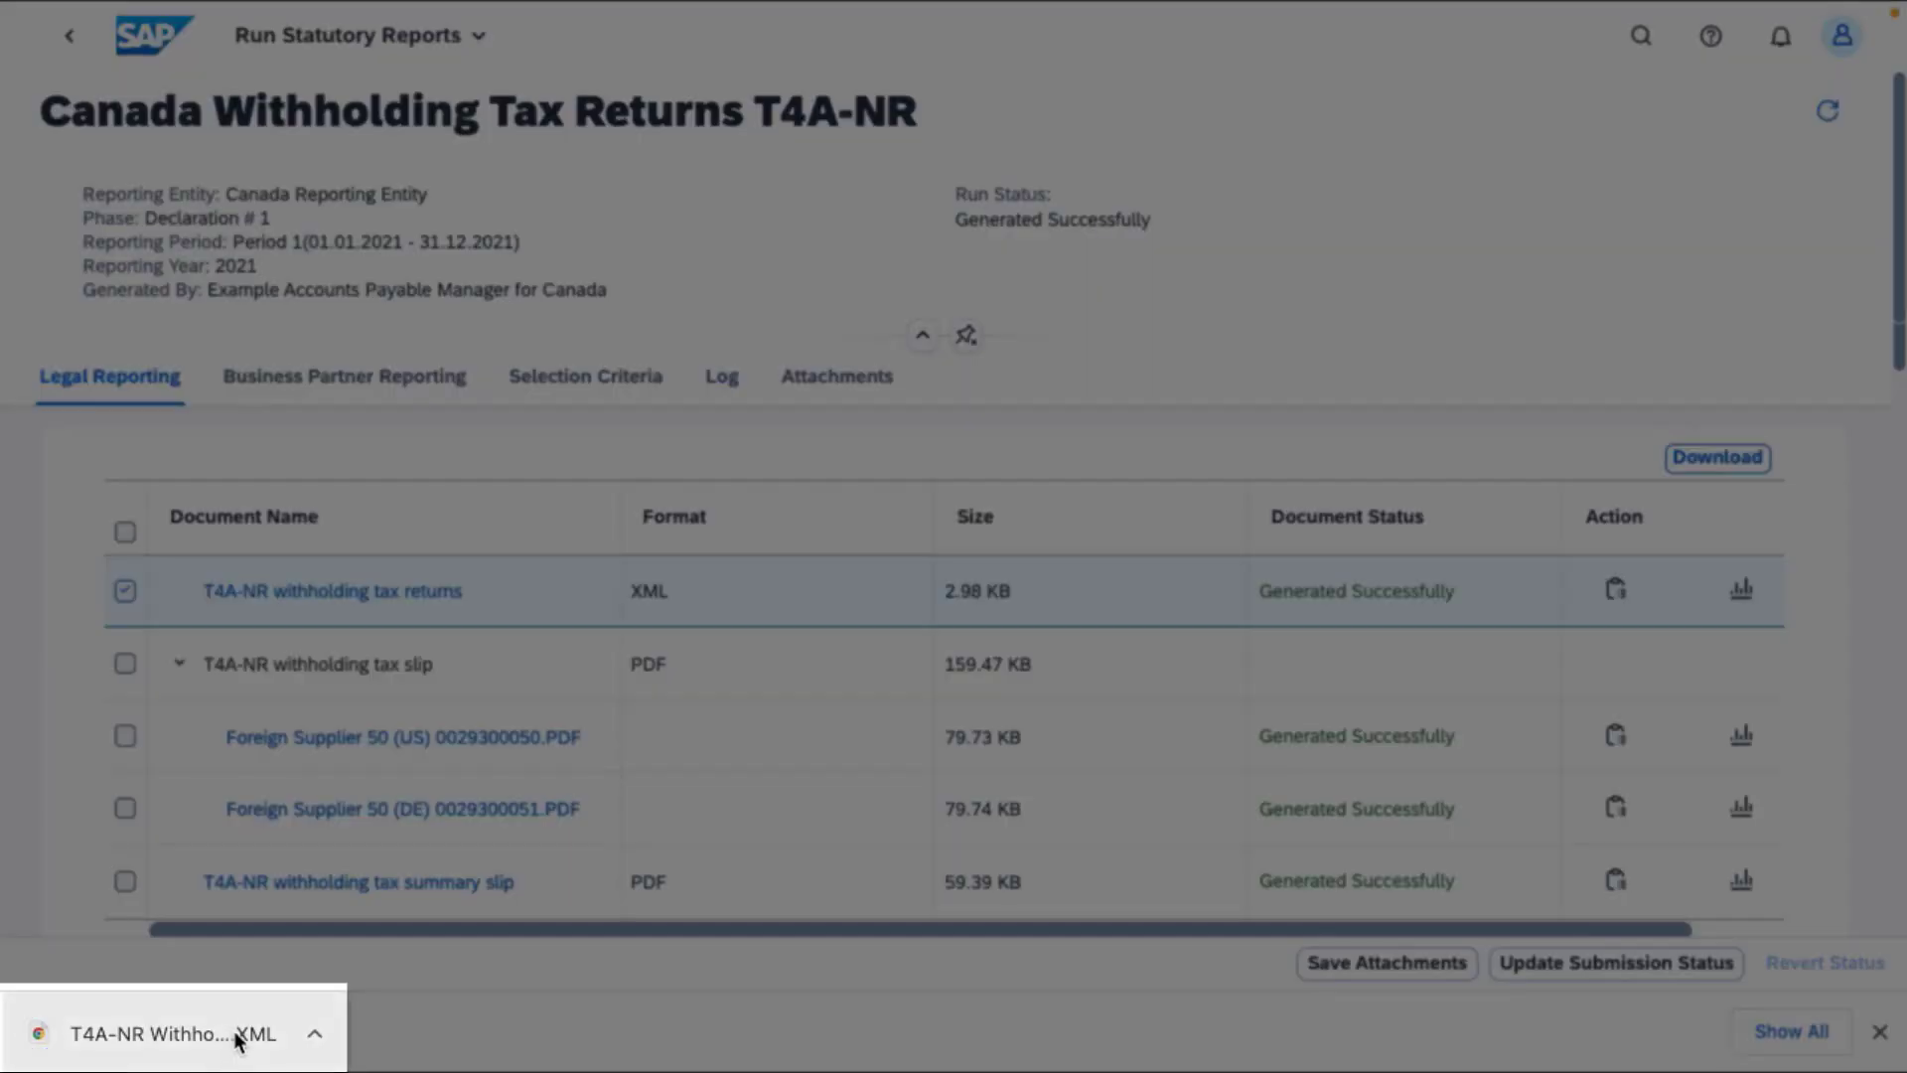
left_click(236, 1036)
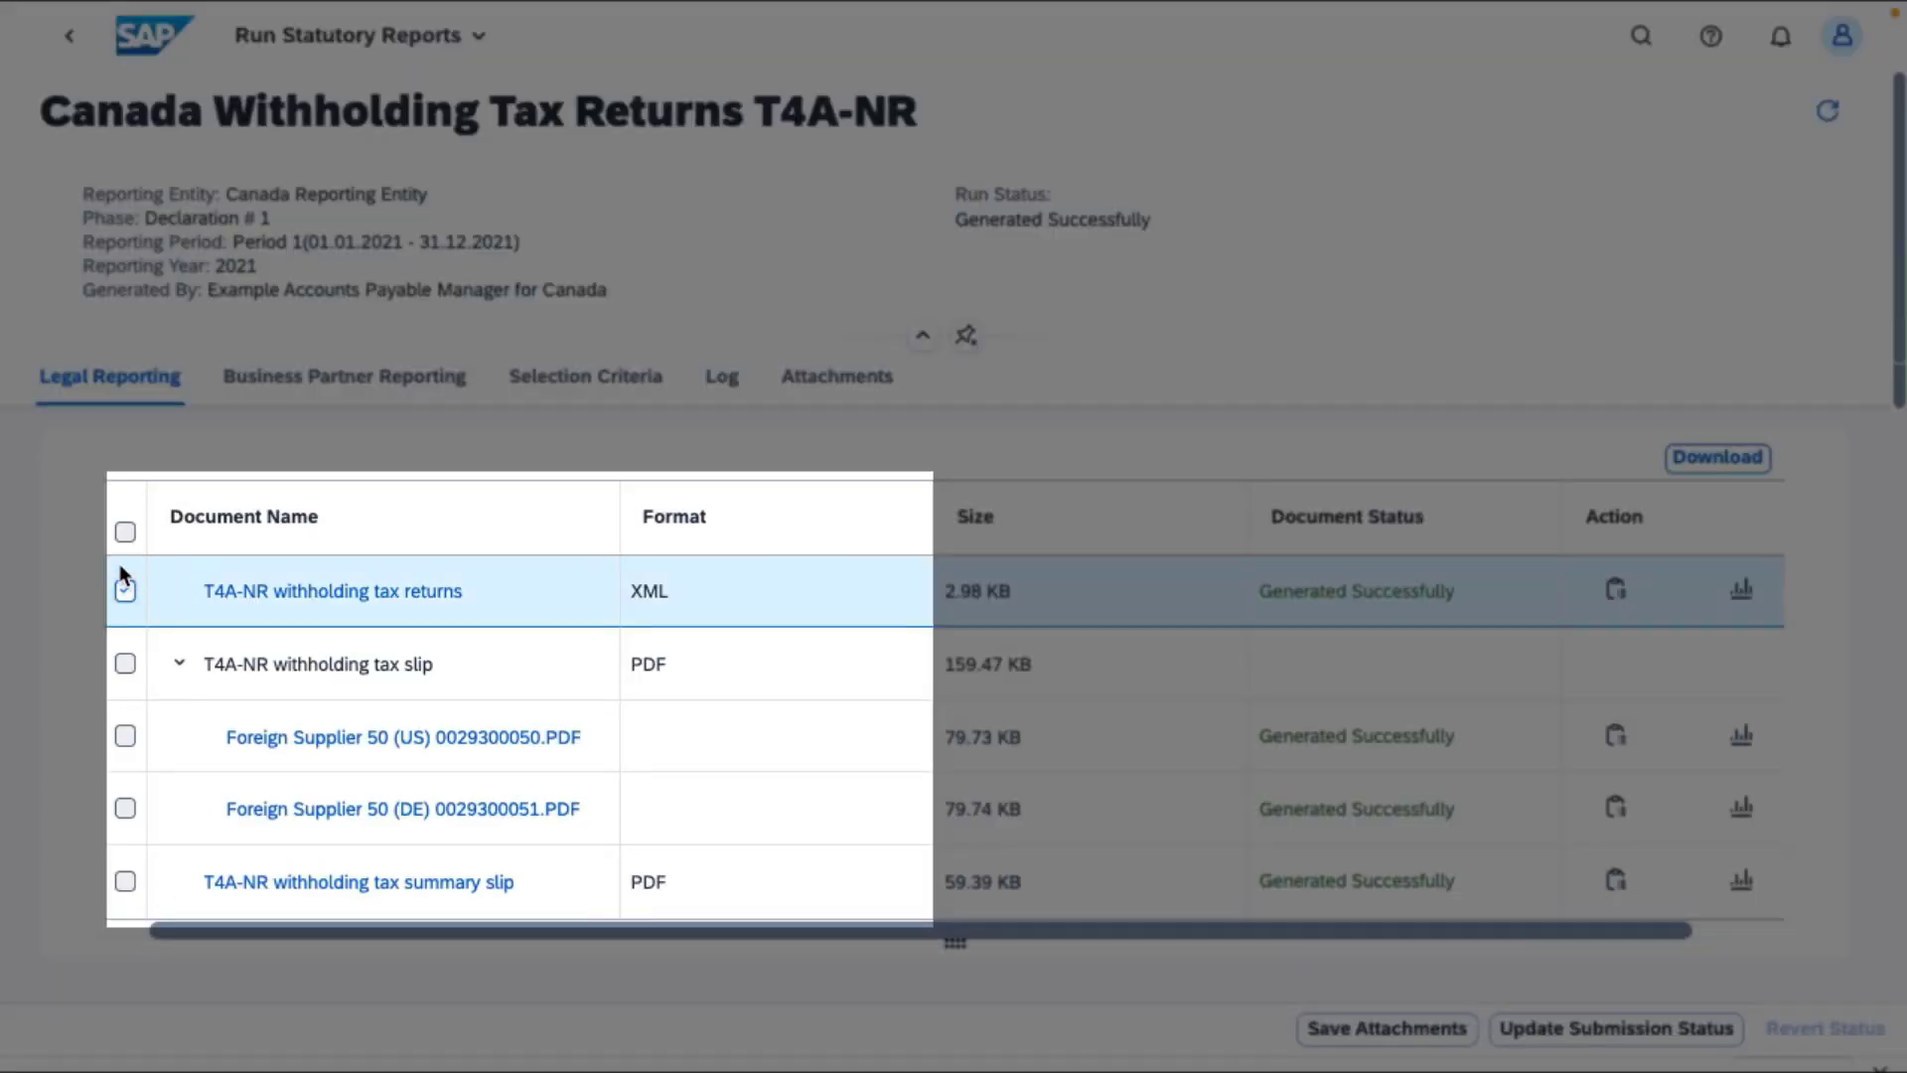
Download the Foreign Supplier 50 (US) slip PDF and open it.
left_click(125, 591)
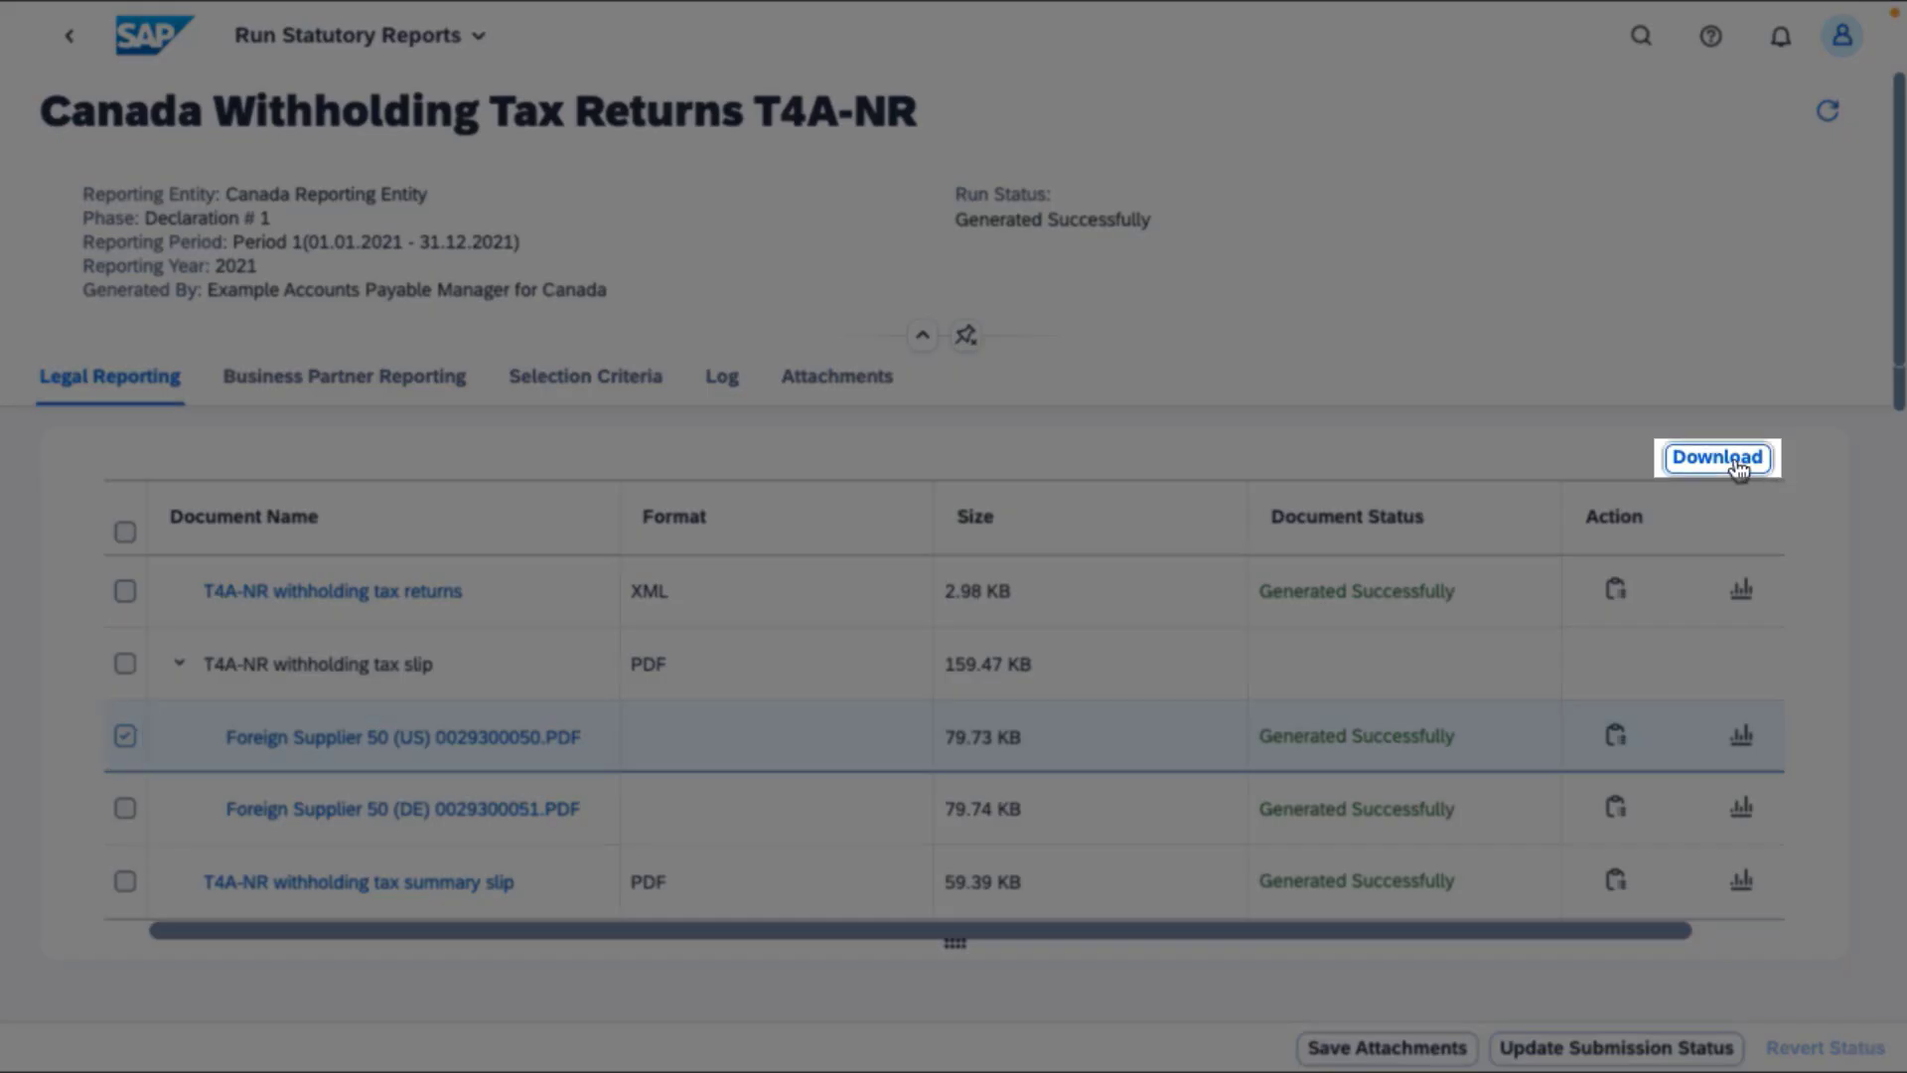
left_click(1738, 462)
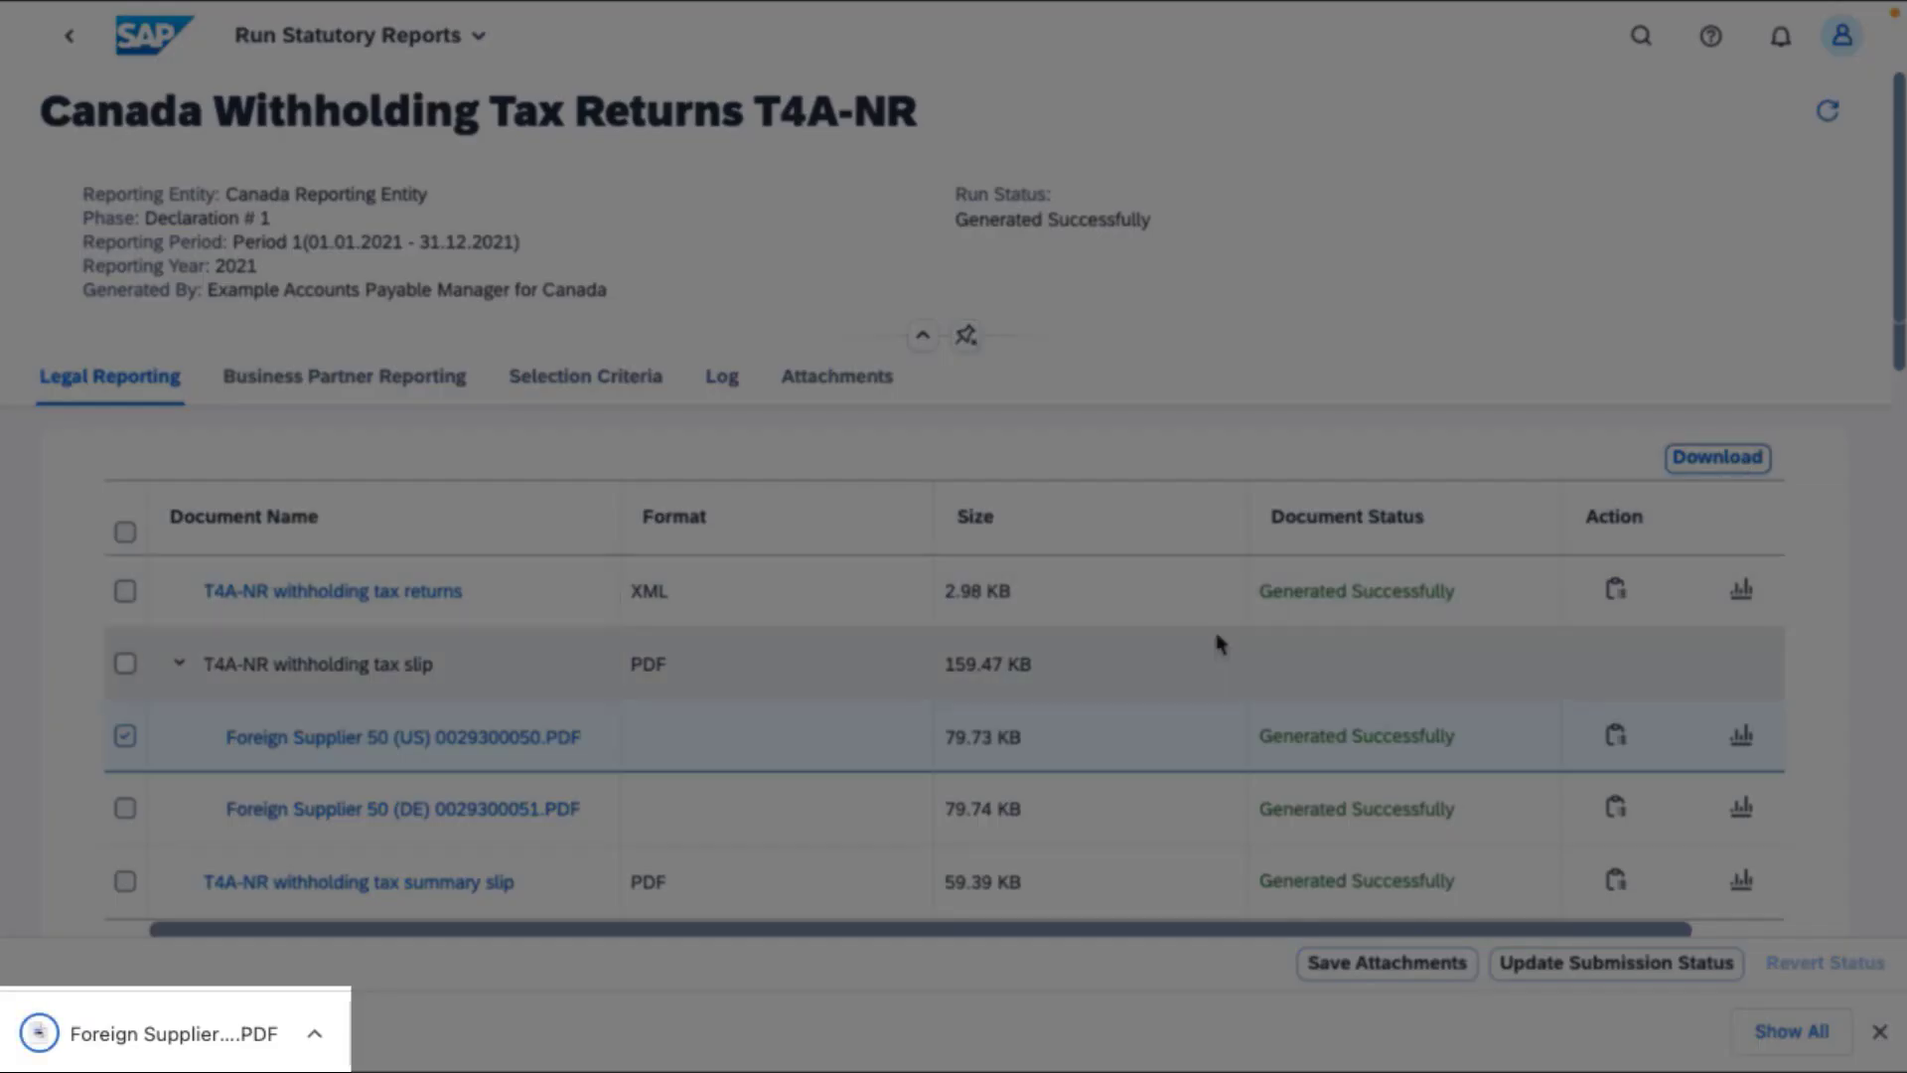
left_click(117, 1033)
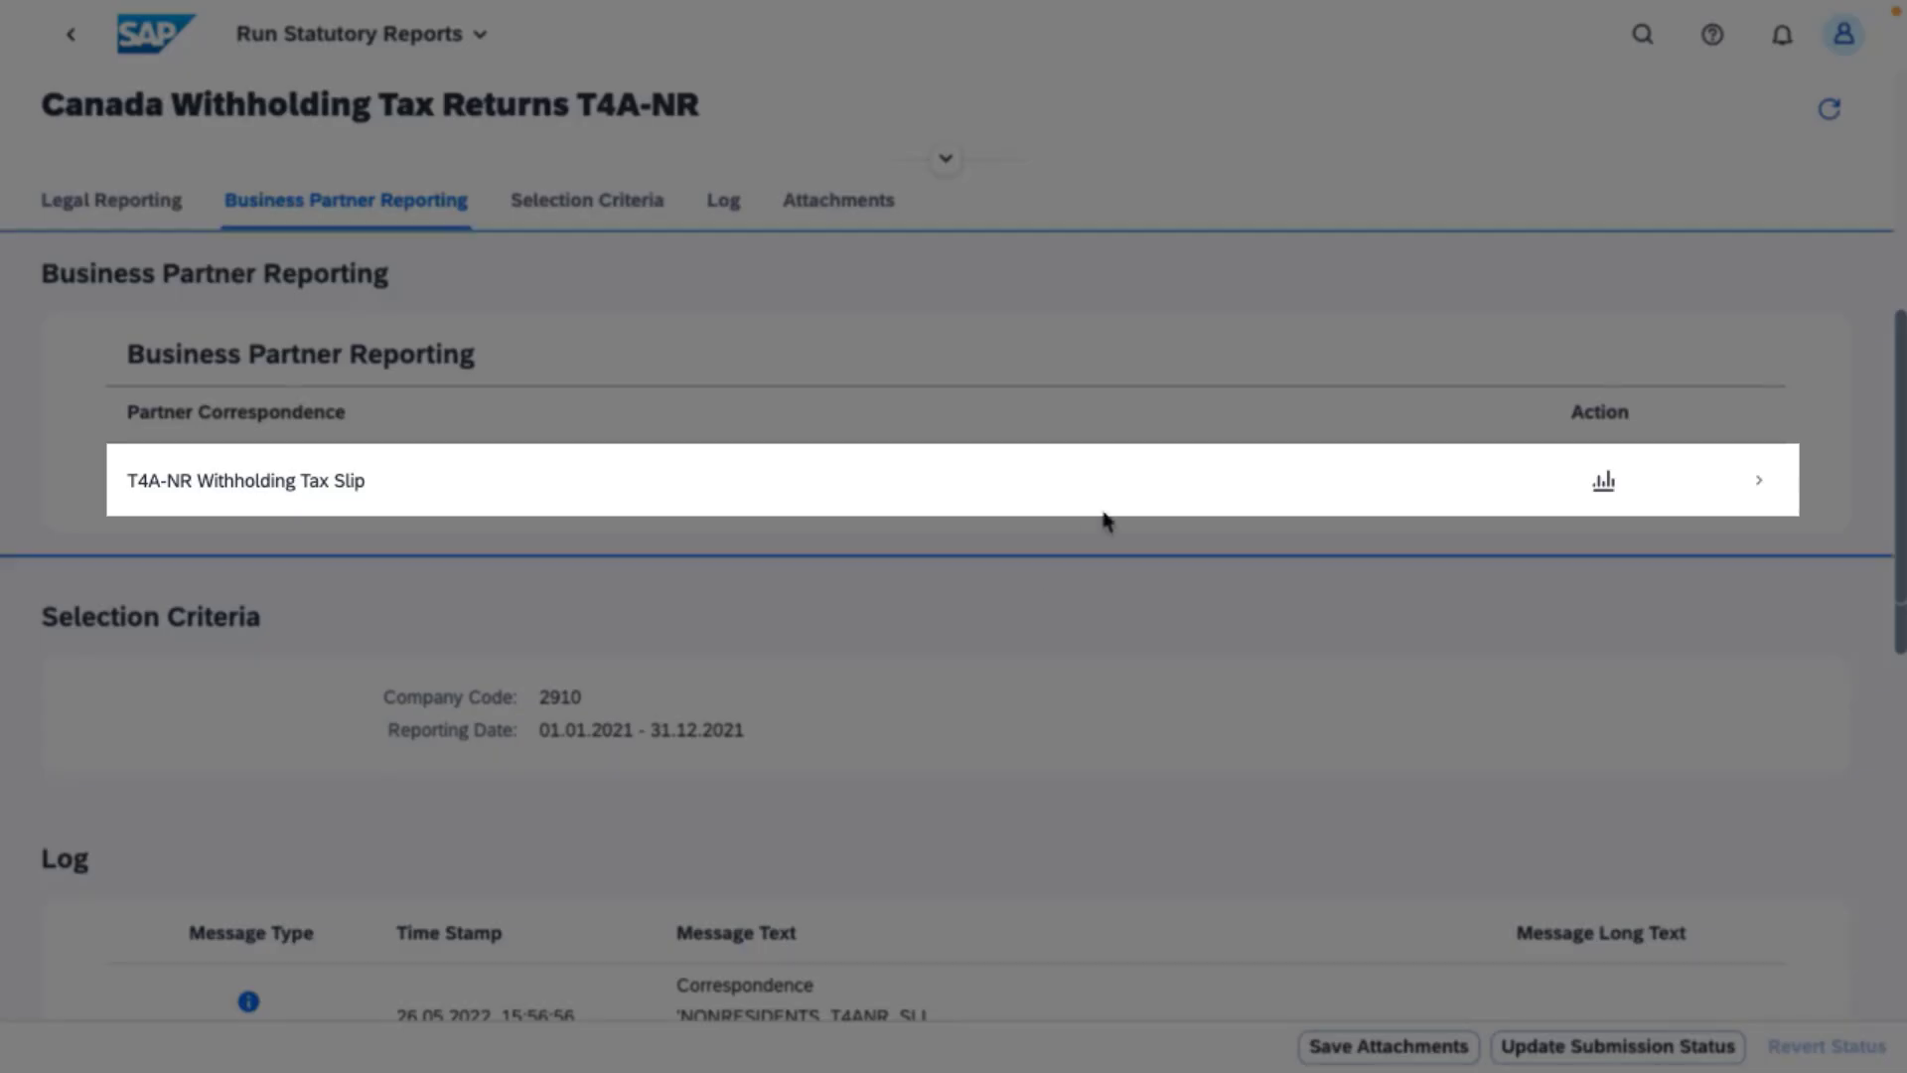
Display the Foreign Supplier 50 (DE) T4A-NR slip as a PDF form from its output details.
left_click(1117, 495)
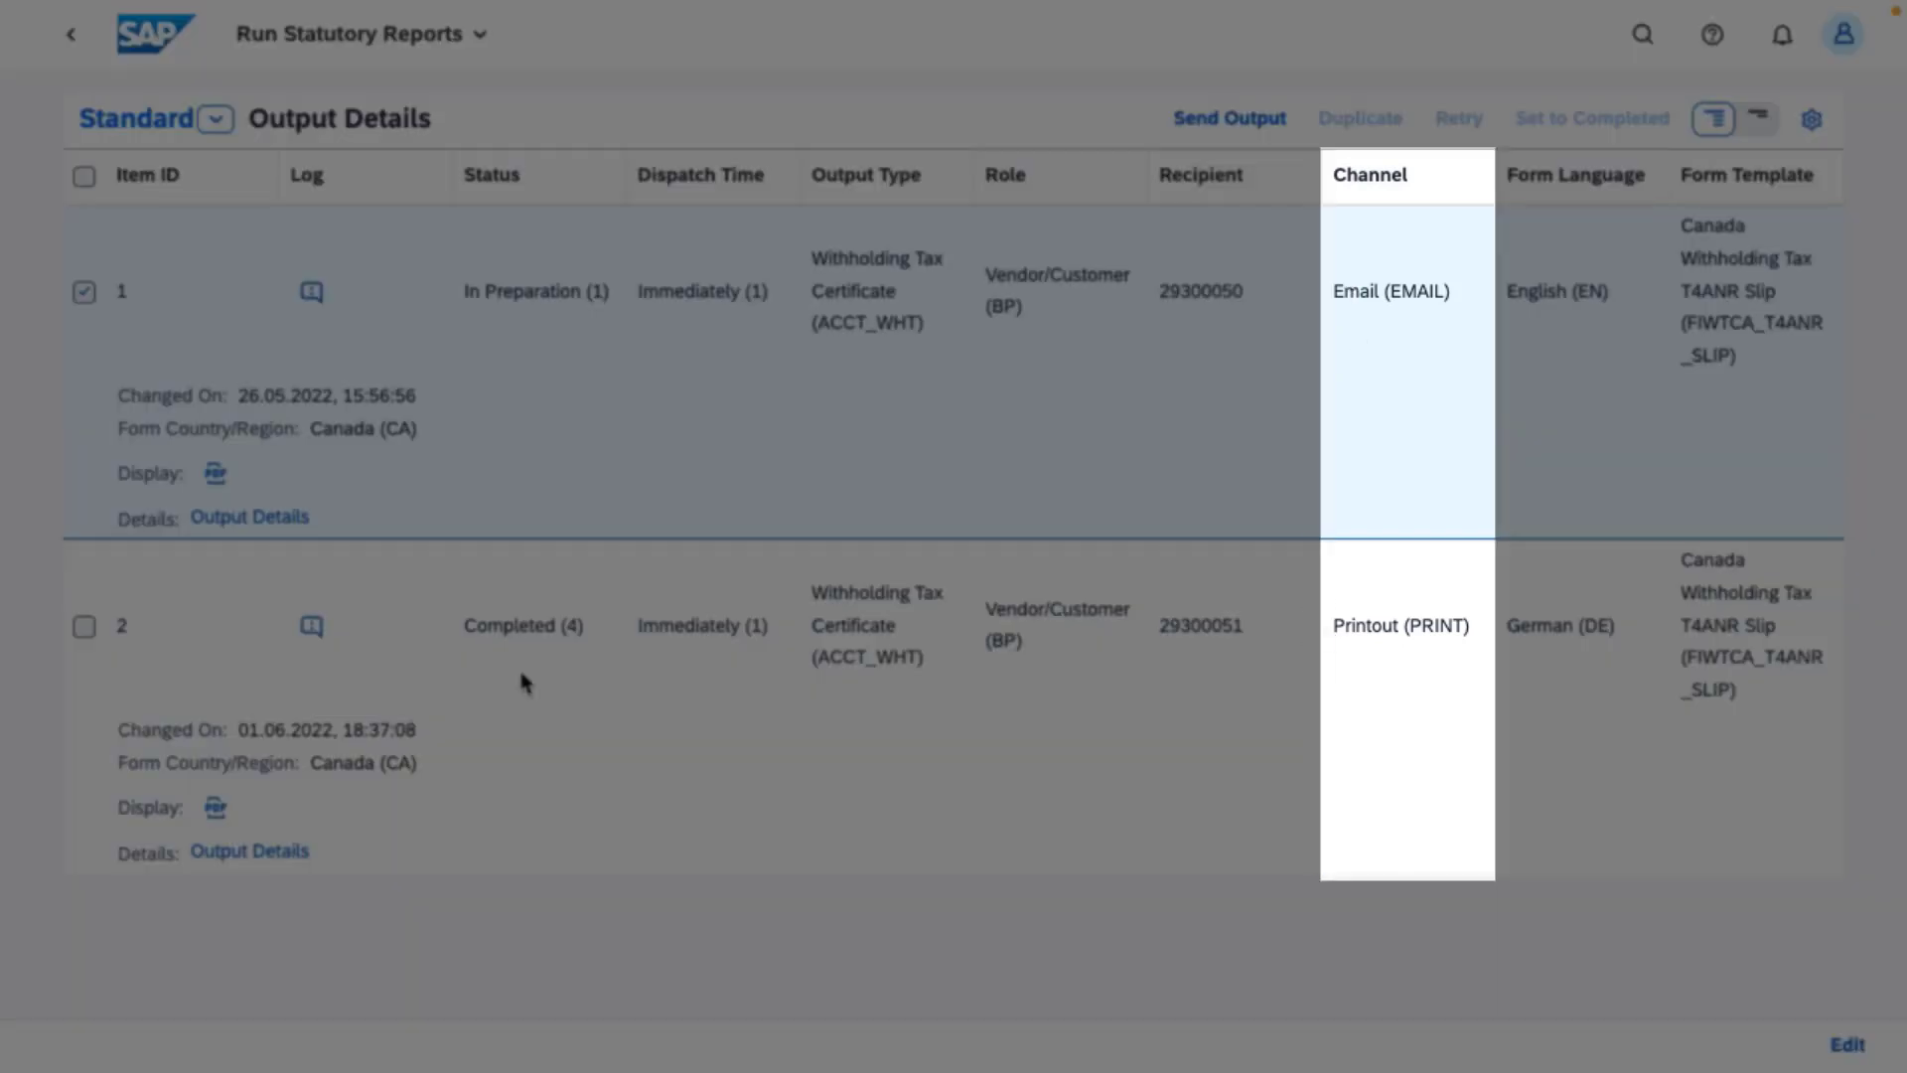
left_click(214, 809)
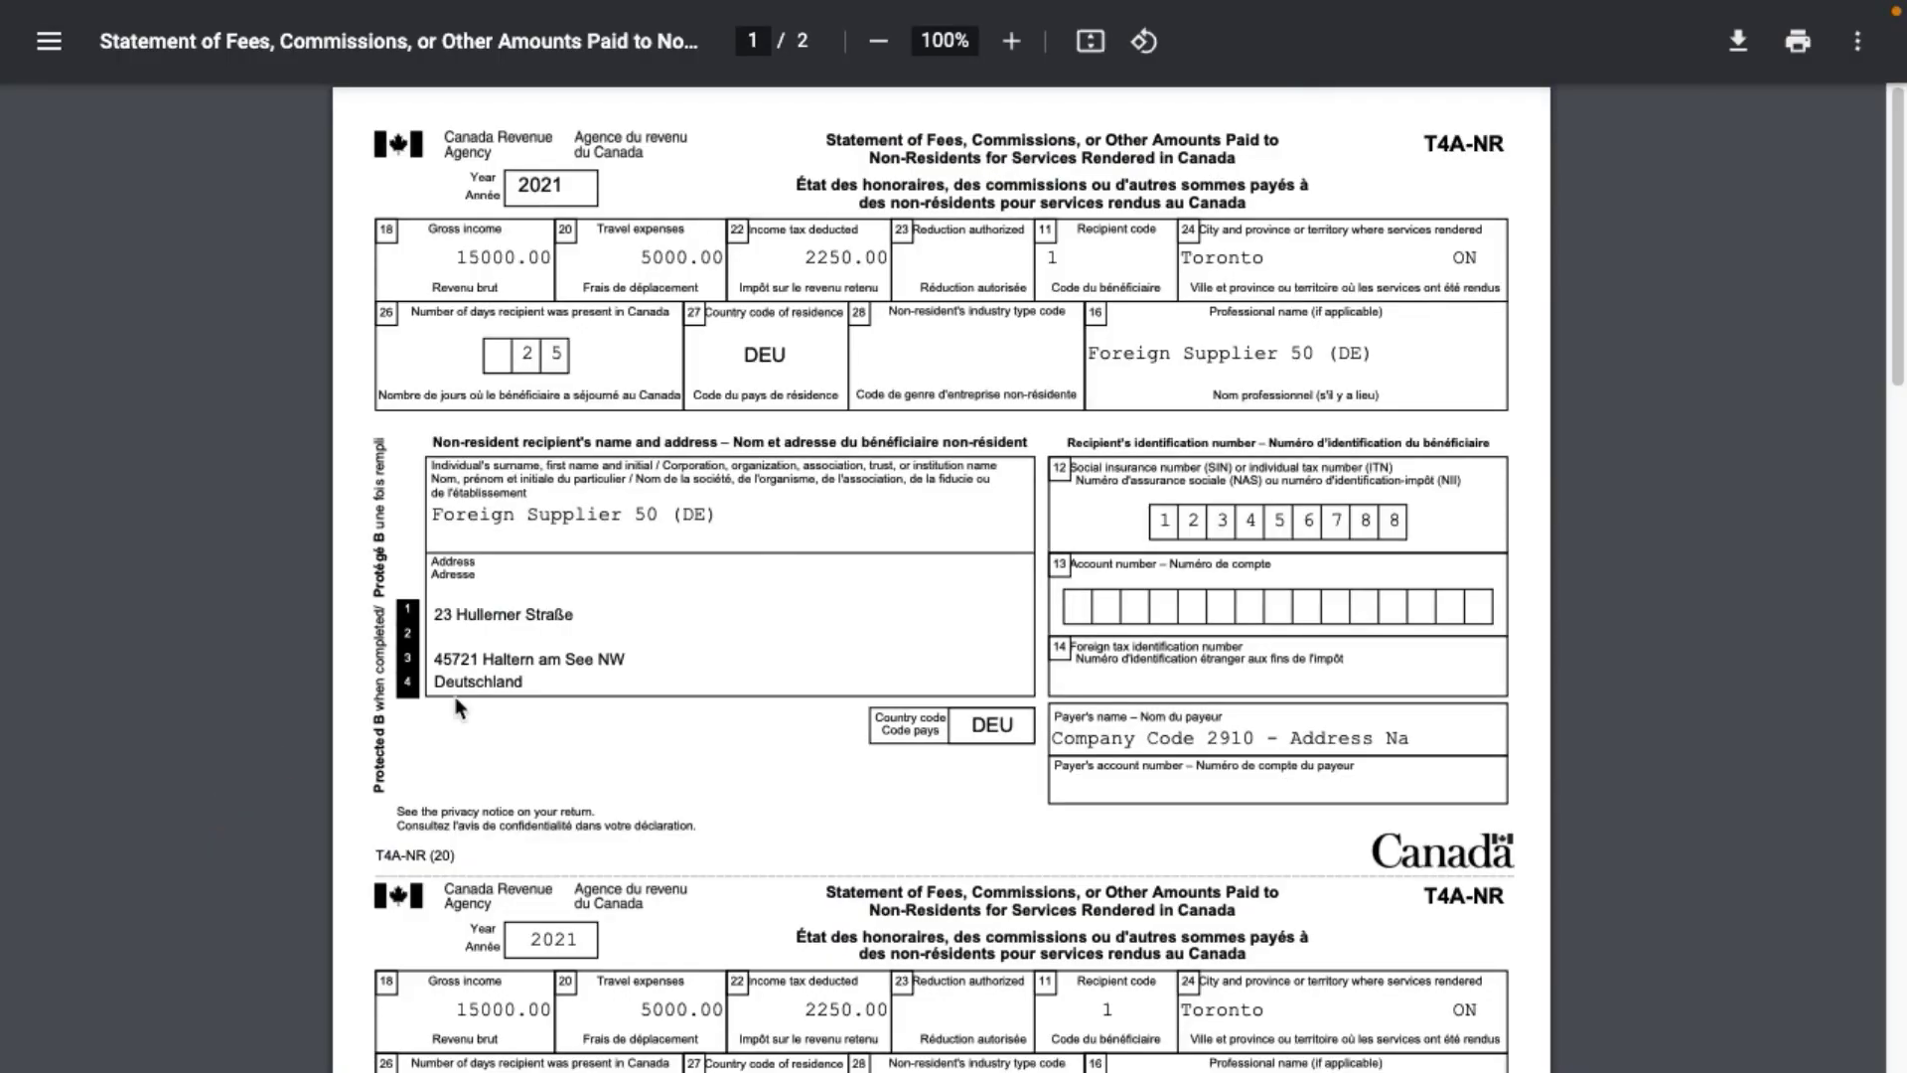
scroll(697, 641, "down", 3)
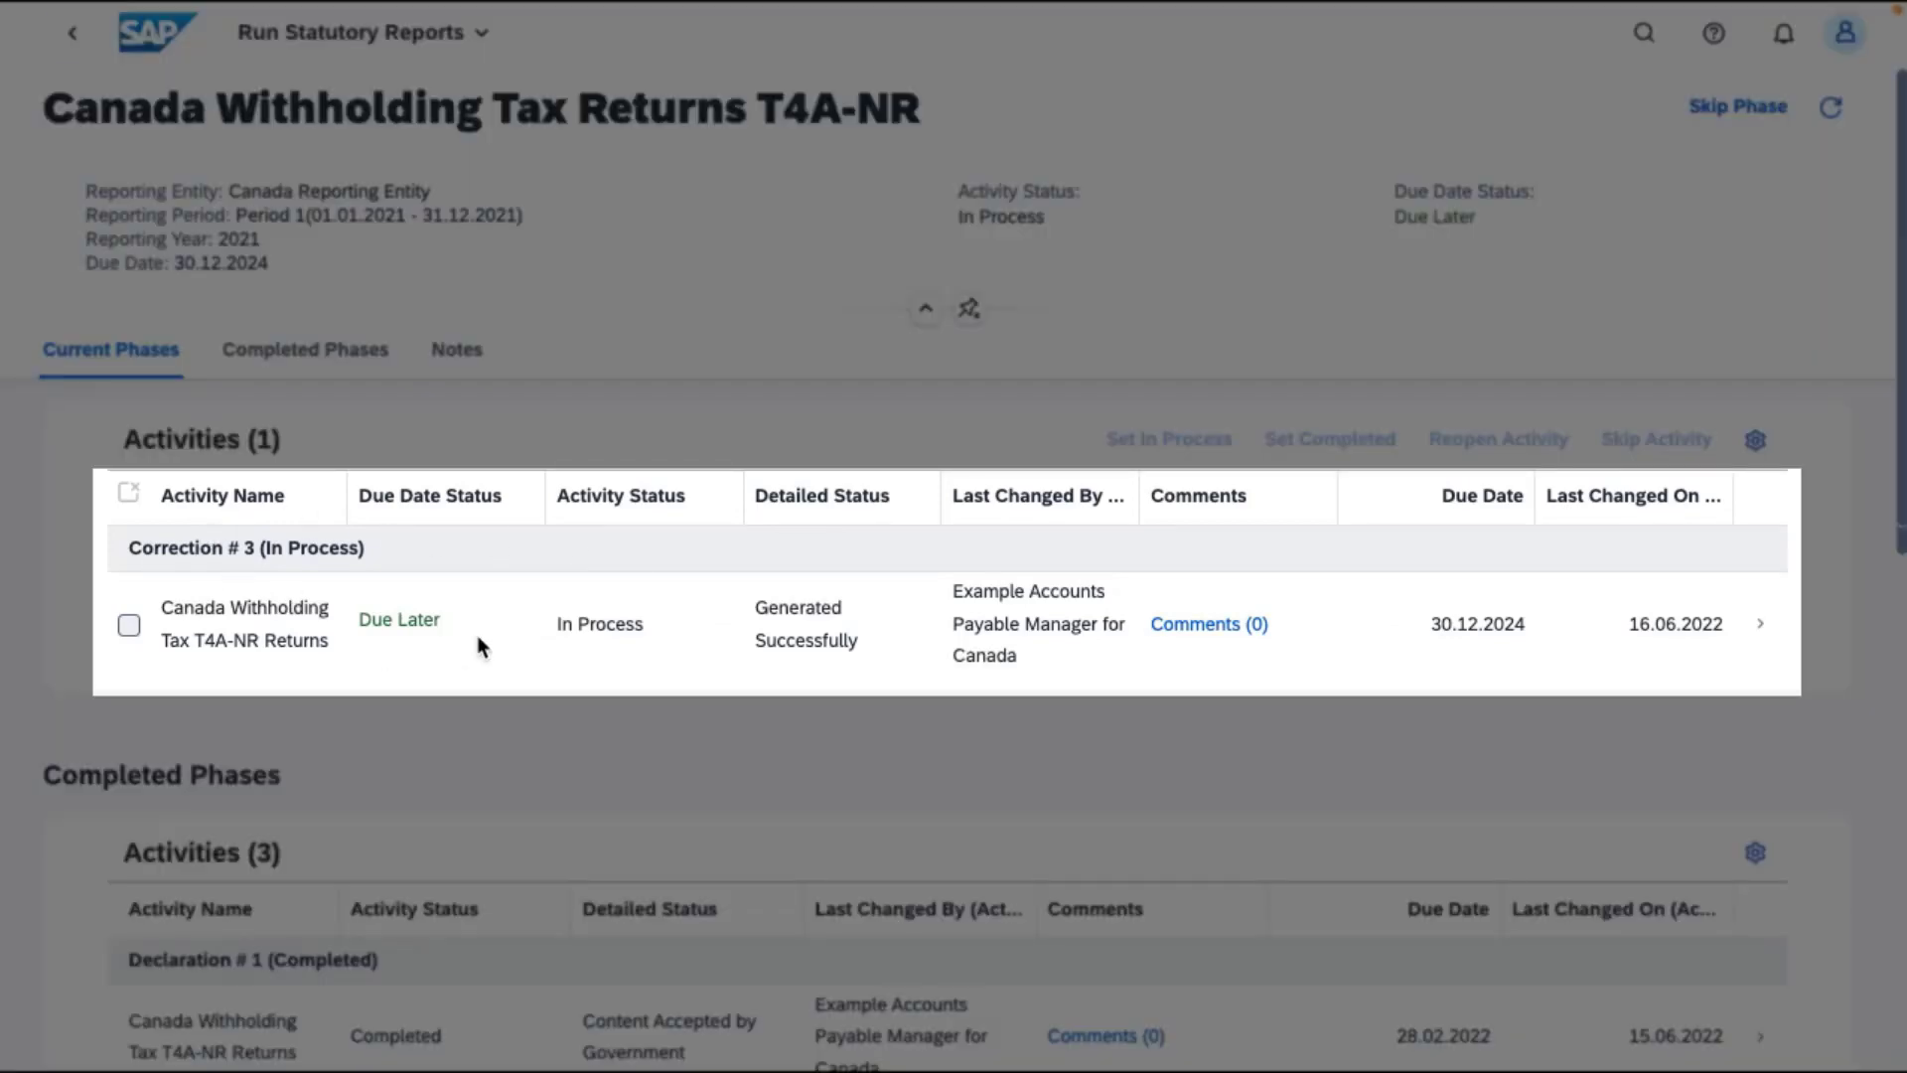
Run Correction #3 filtered to a single supplier and open the newly generated run.
left_click(476, 636)
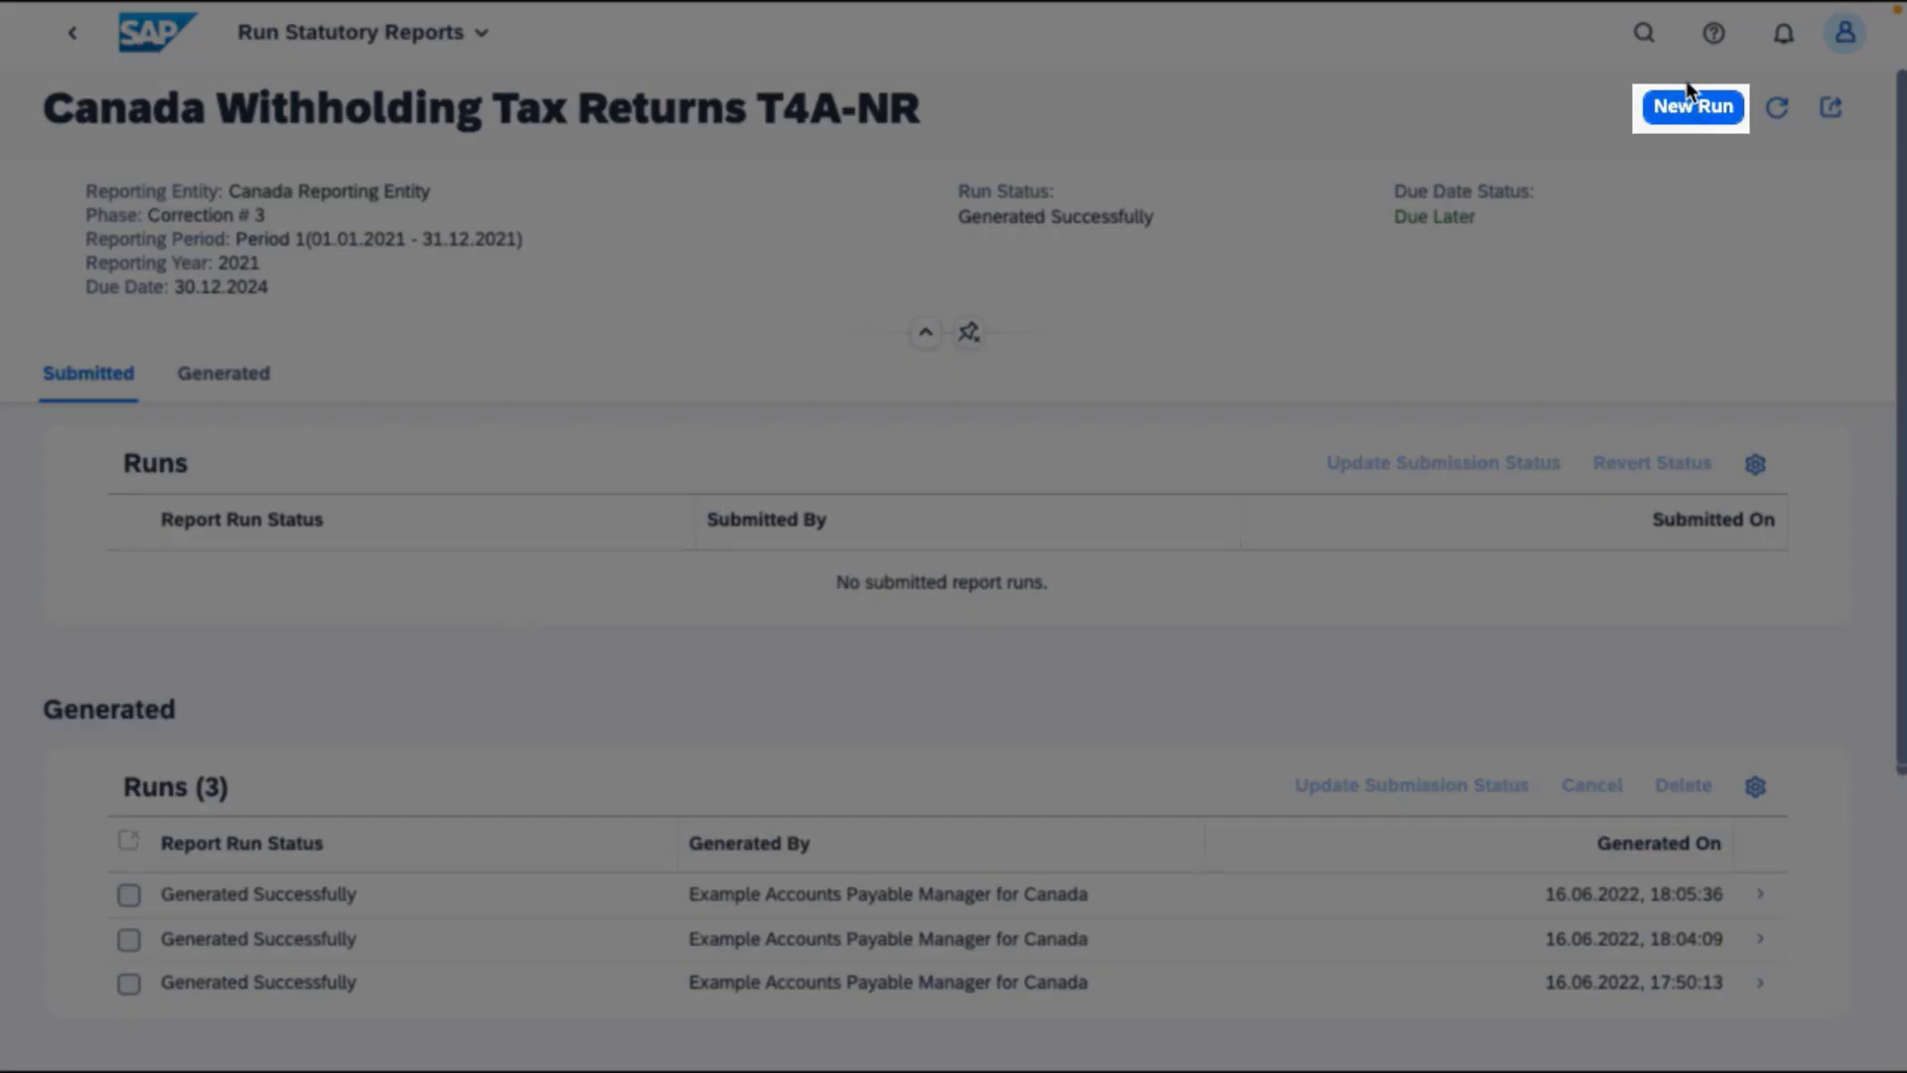
left_click(1689, 105)
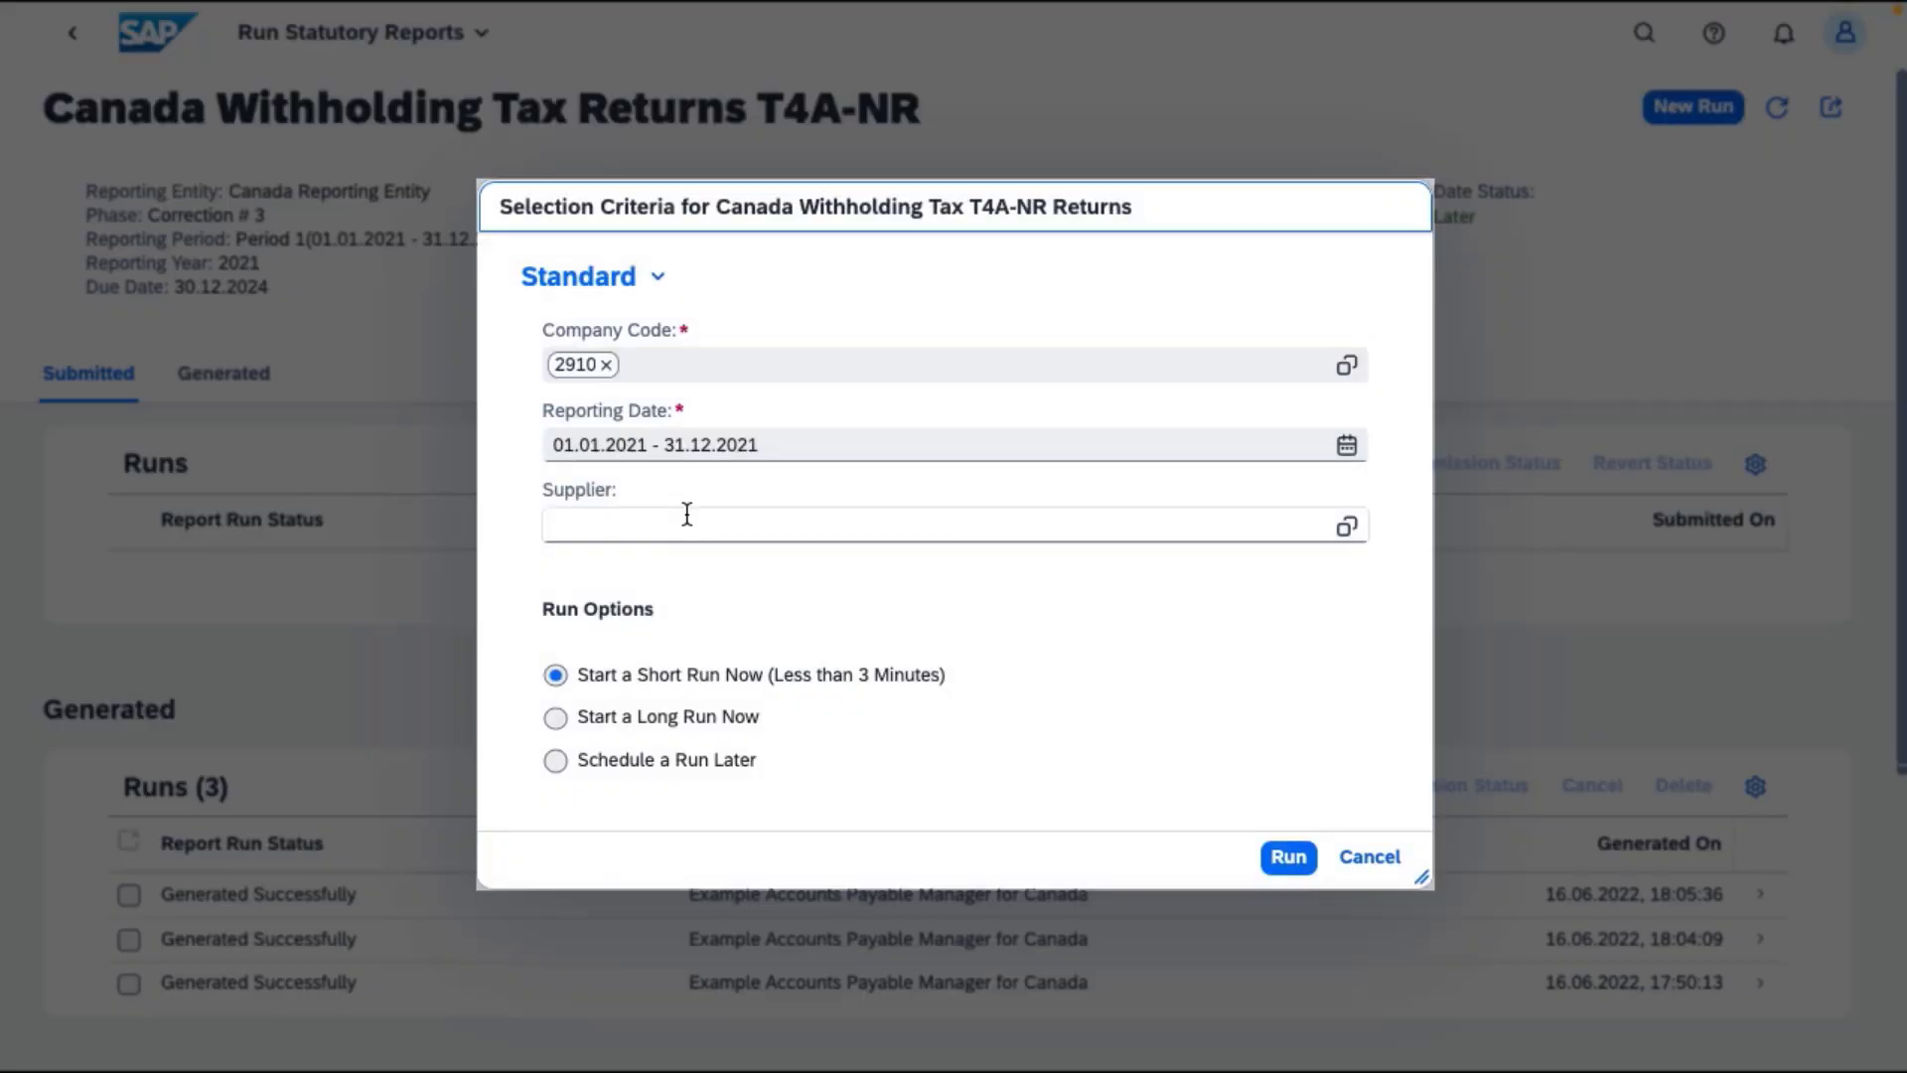
left_click(686, 514)
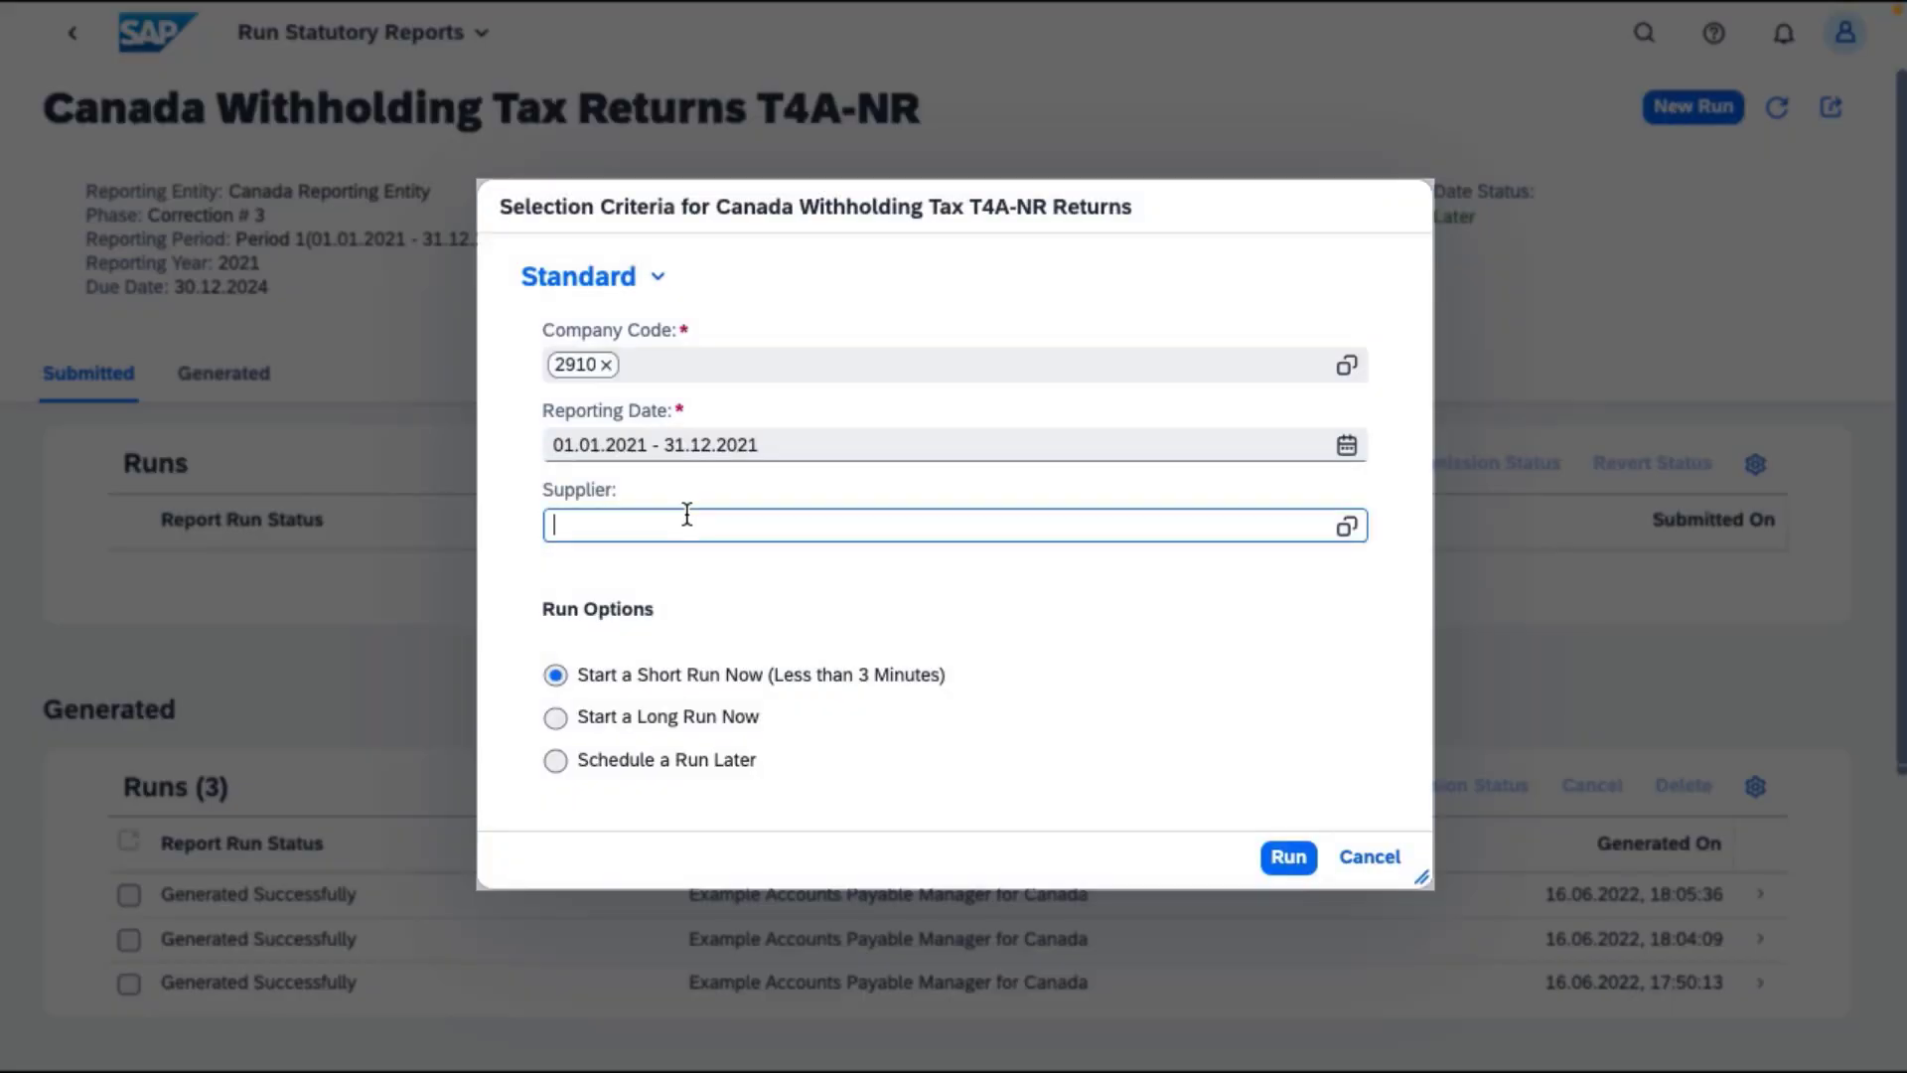
left_click(1288, 858)
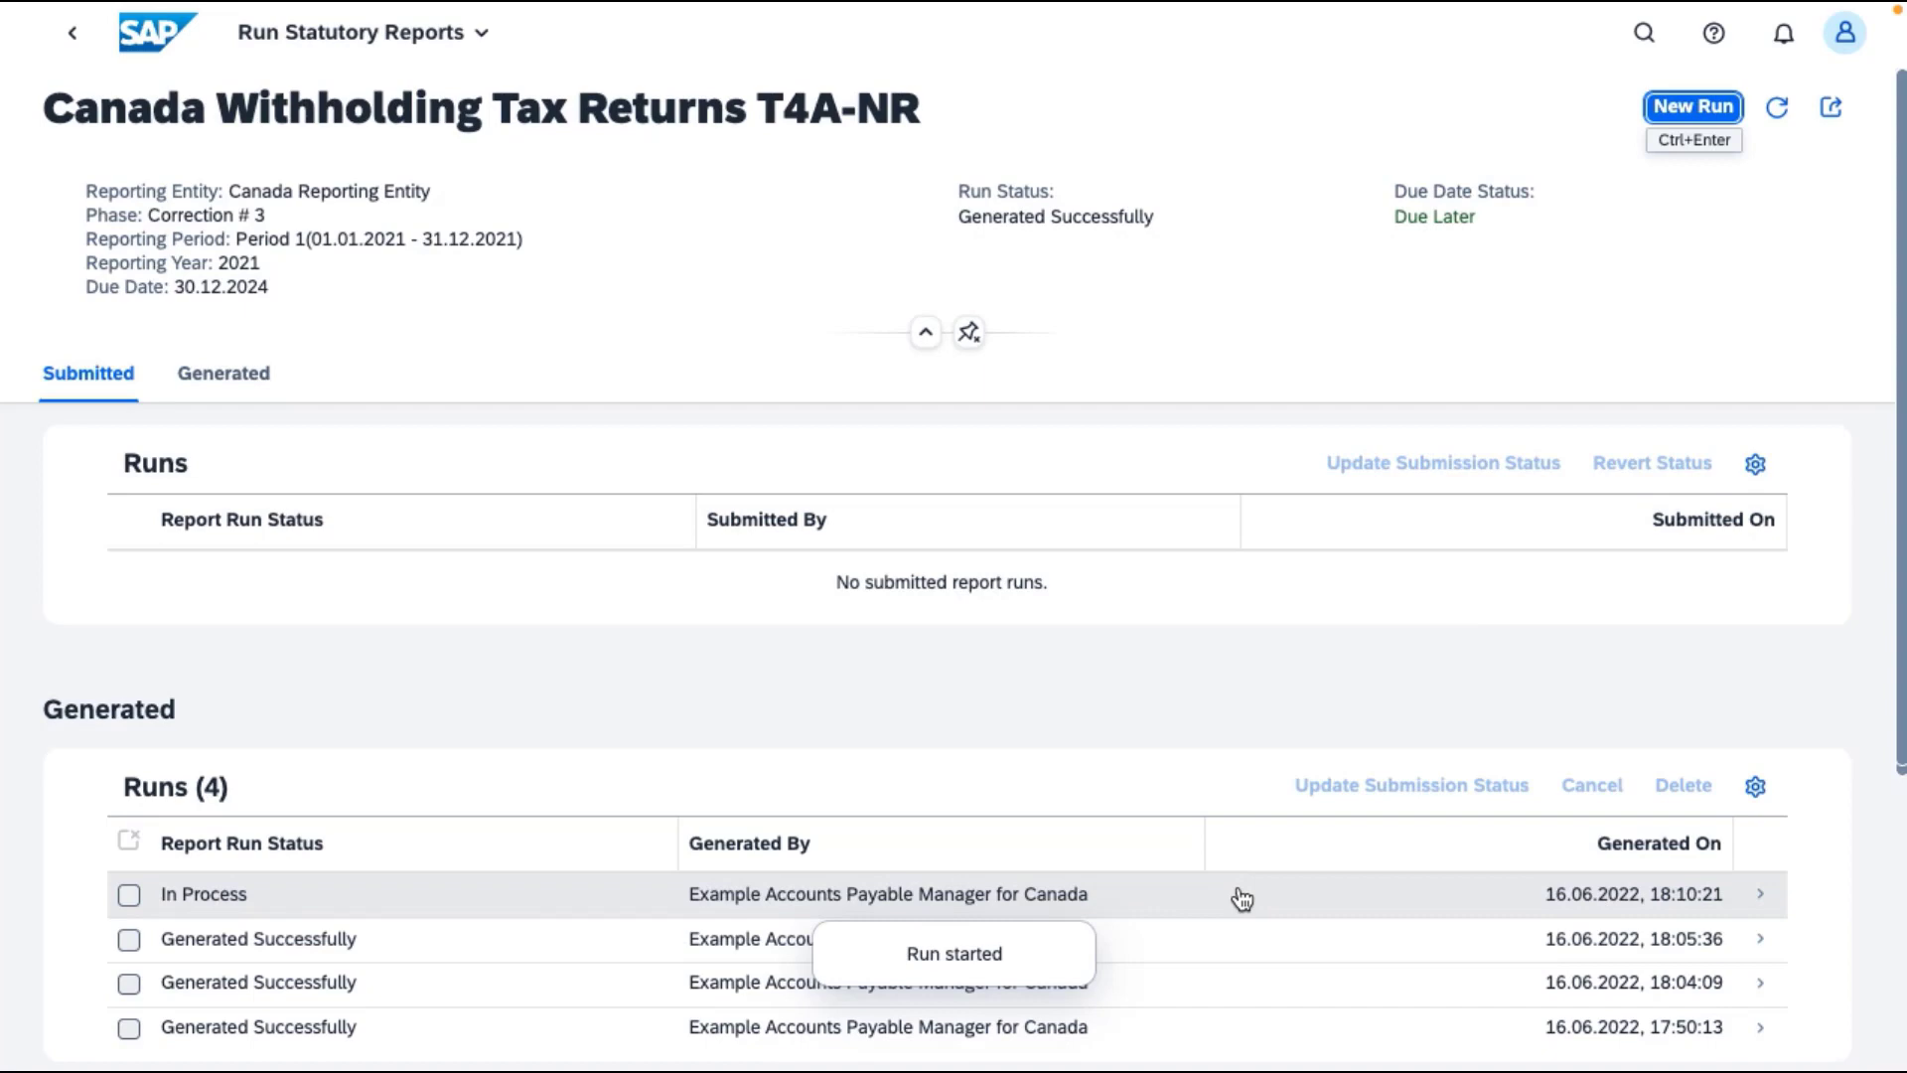
left_click(1220, 939)
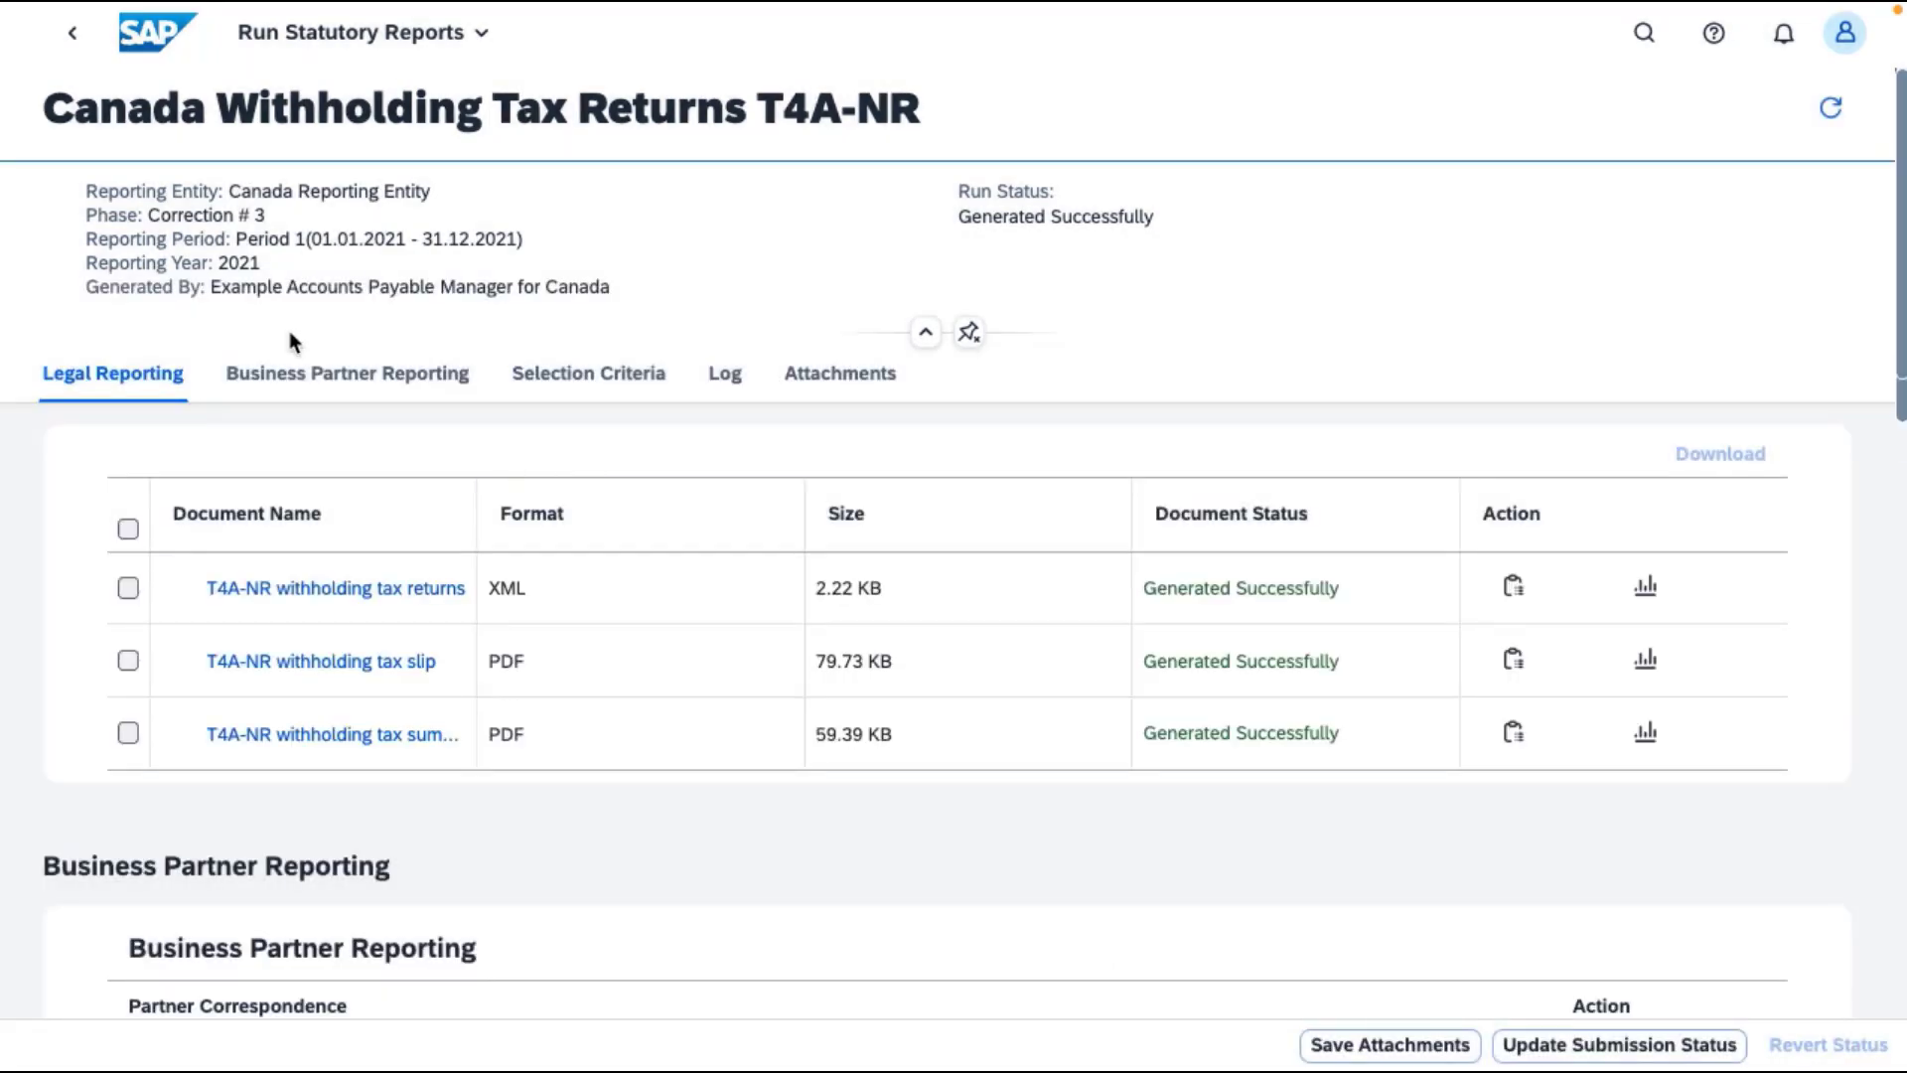
View the corrected Foreign Supplier 50 (US) slip PDF, then return to the run's document list.
left_click(297, 377)
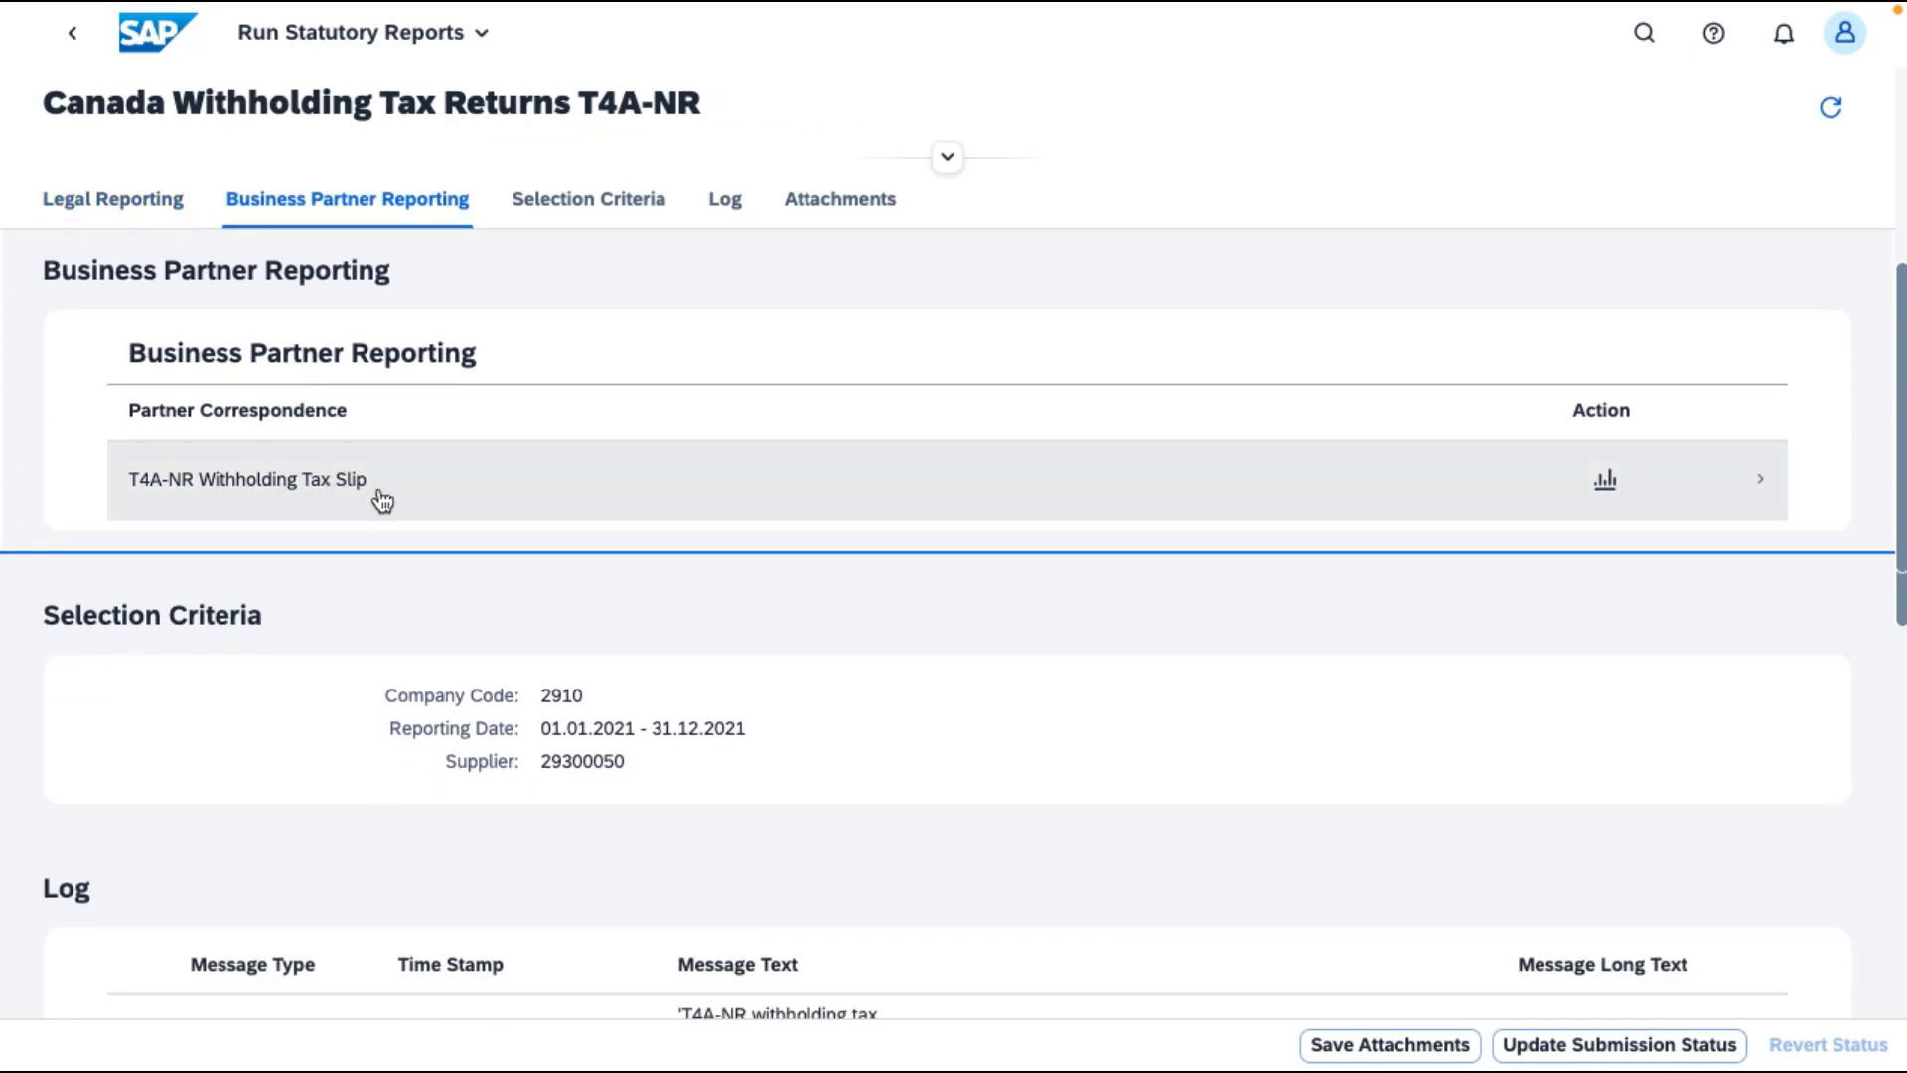
left_click(480, 505)
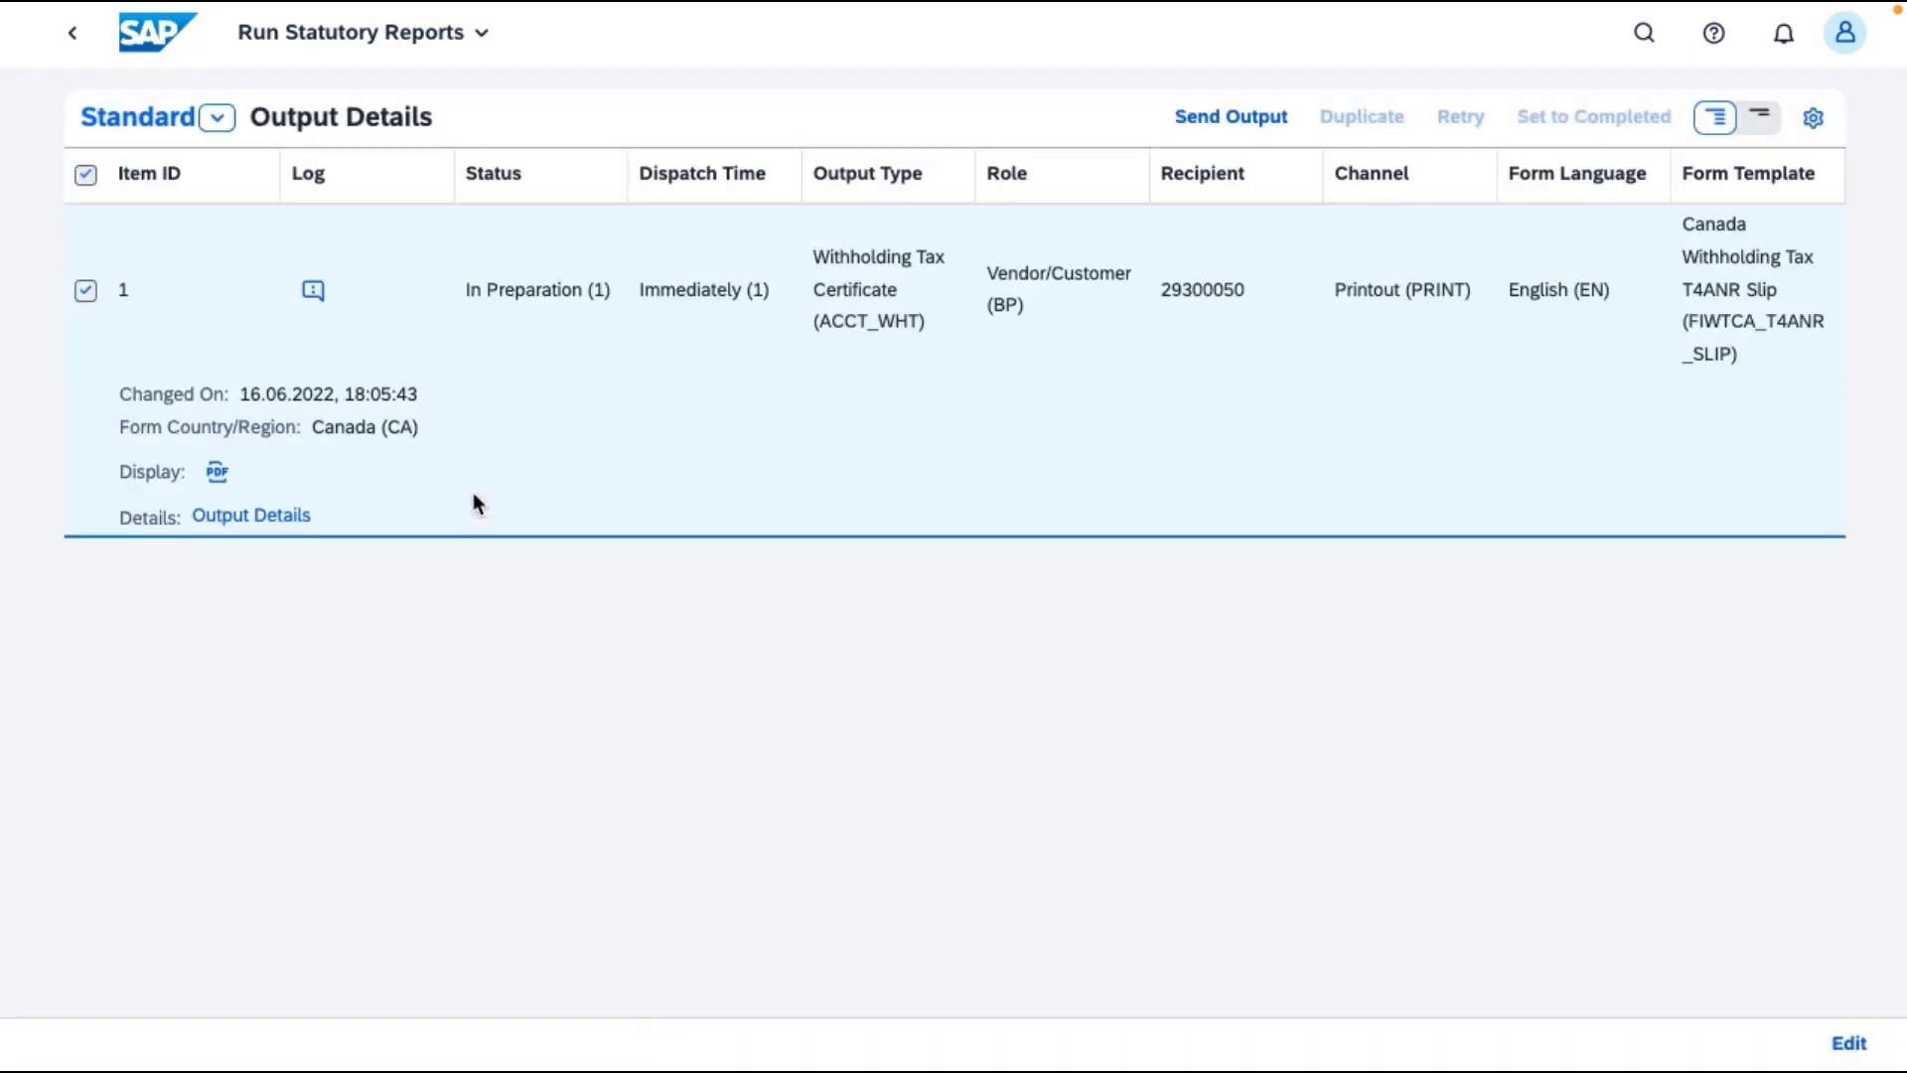
left_click(220, 475)
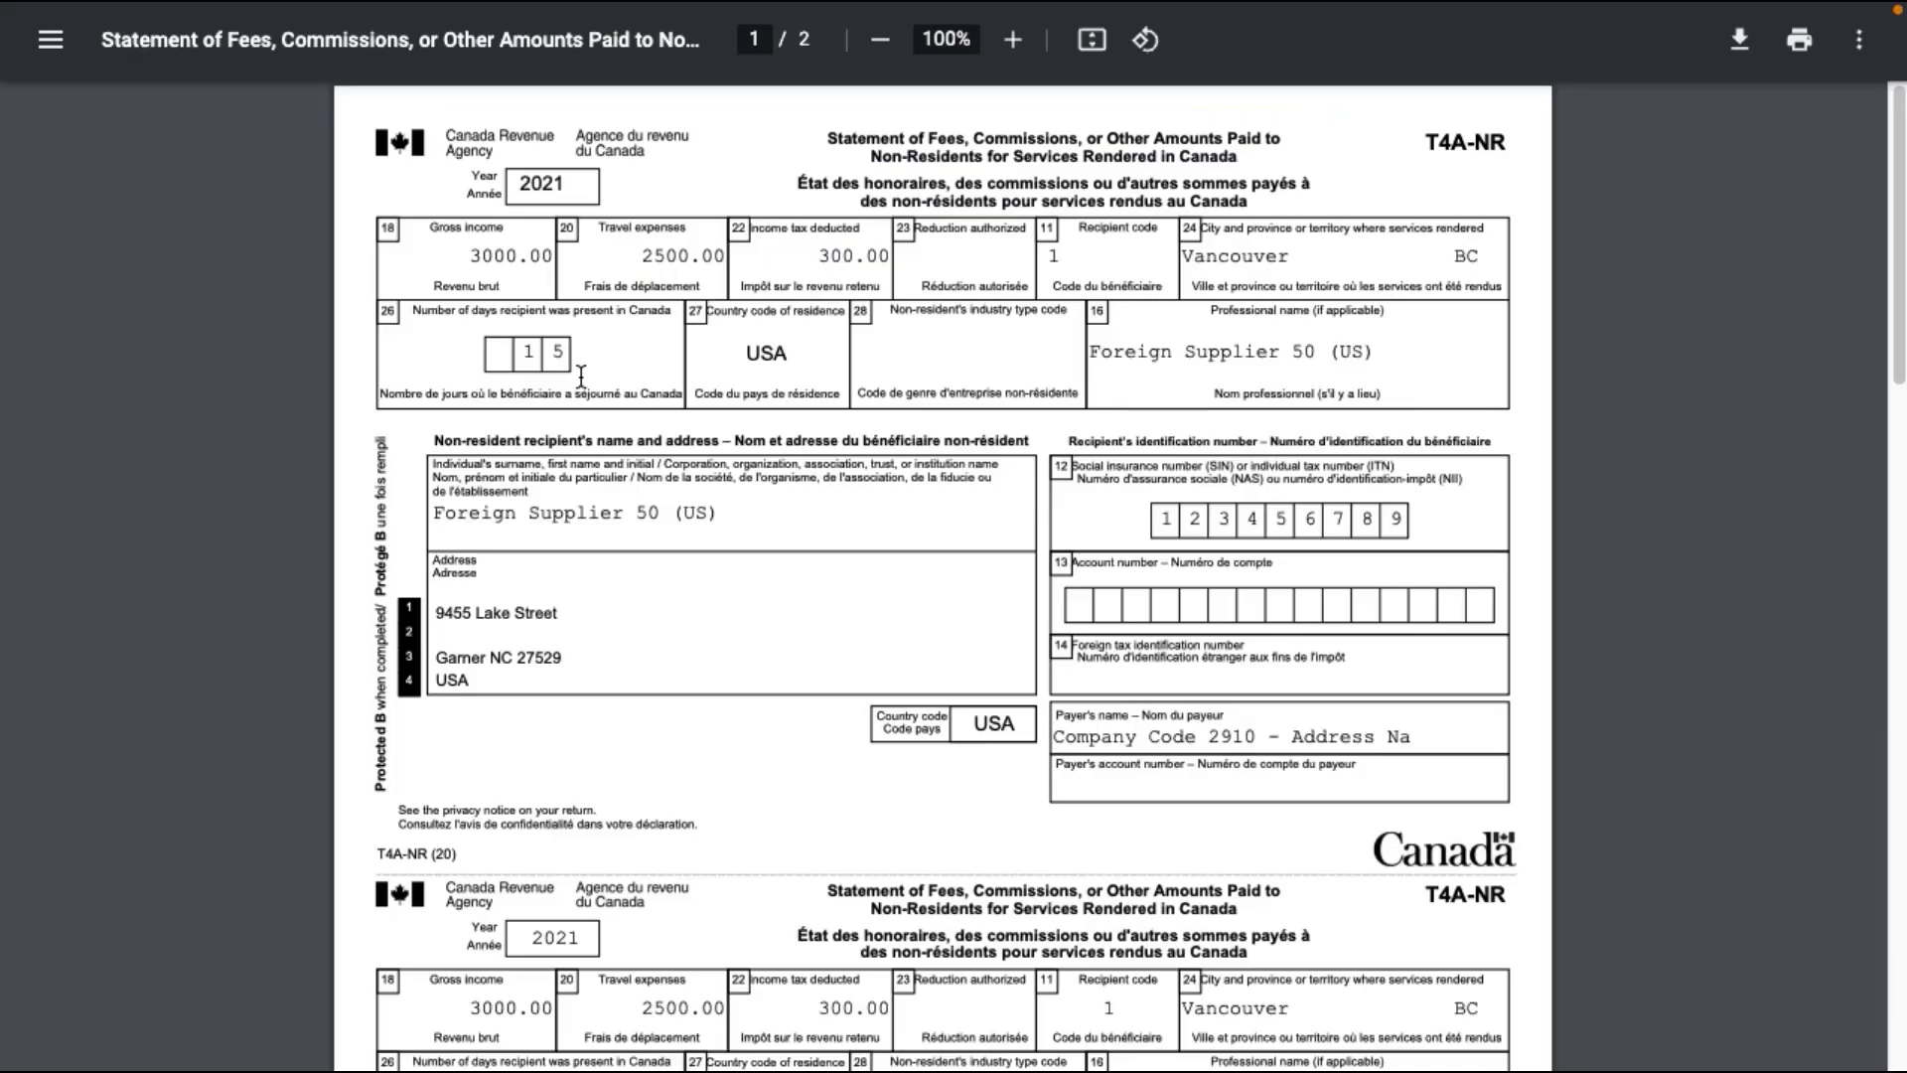
key("ctrl+w")
left_click(73, 43)
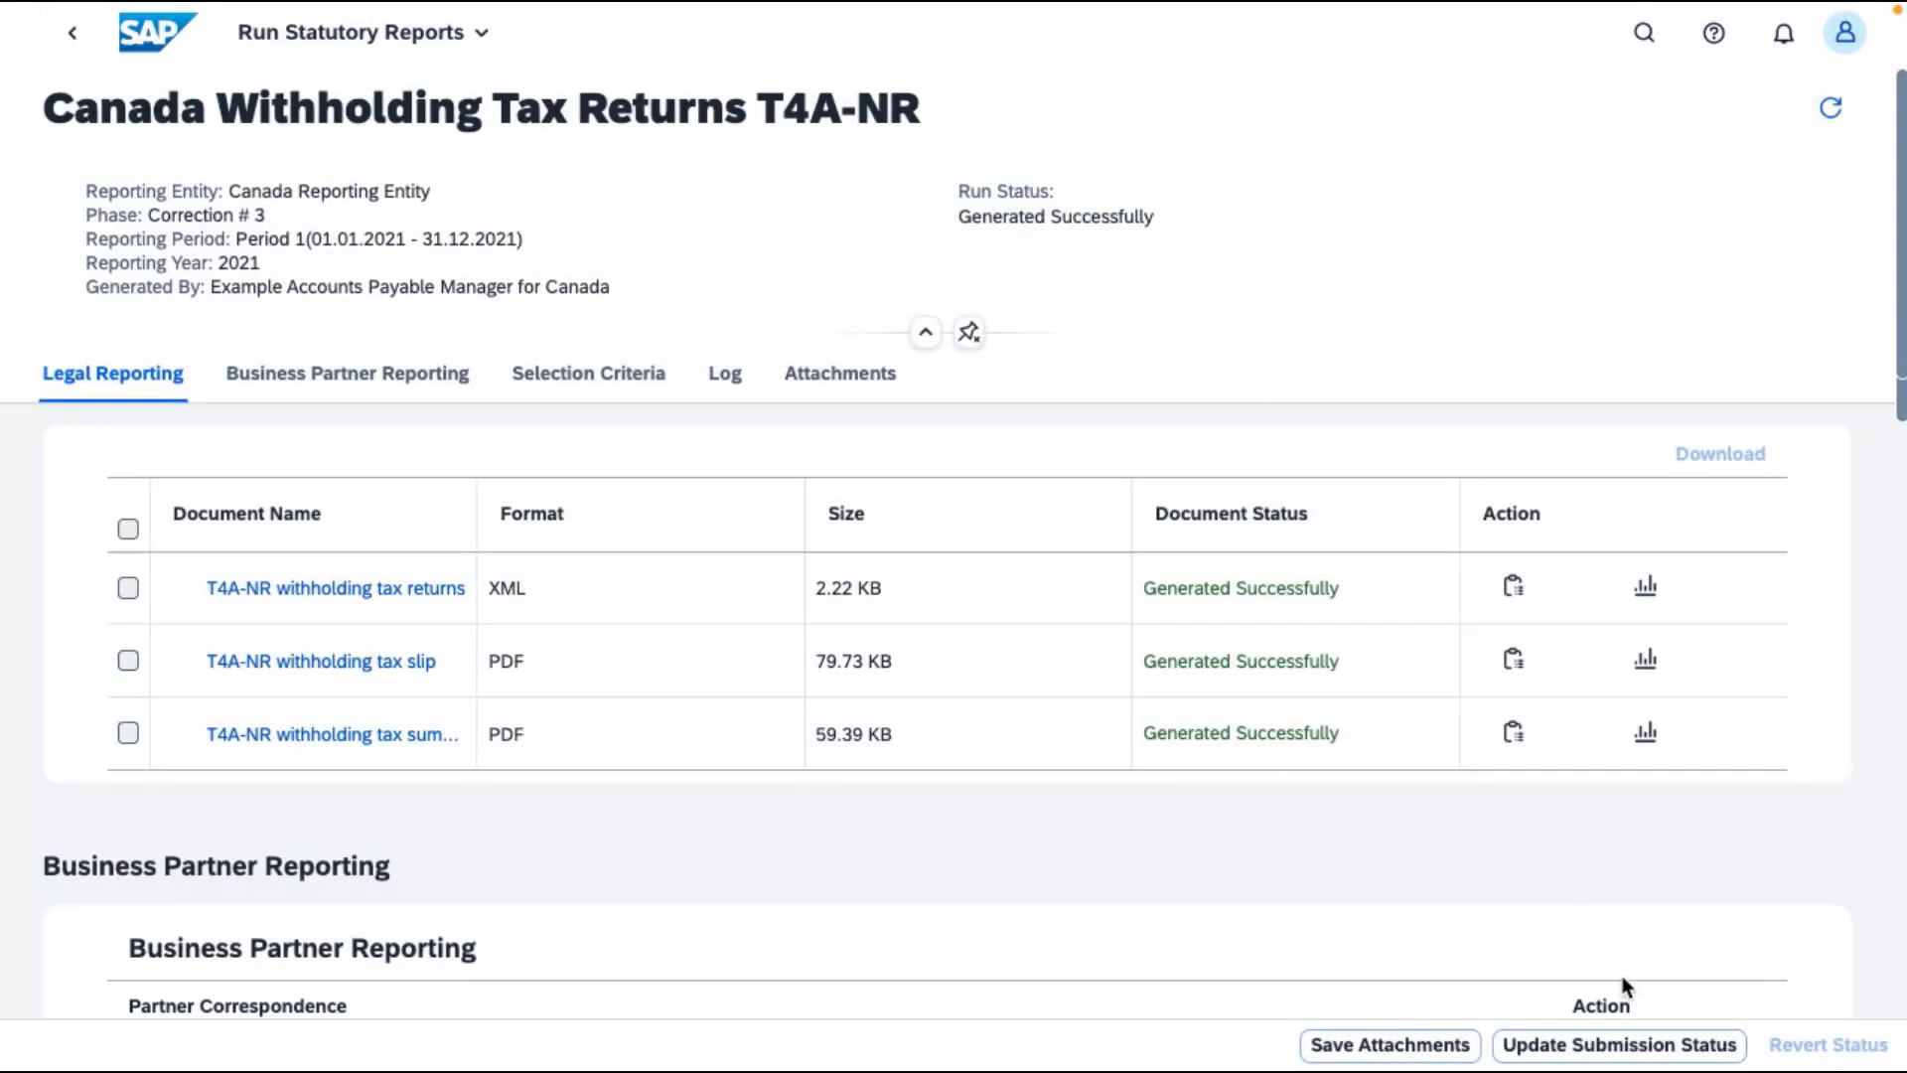
Check the available submission statuses and show the XLS export options for the T4A-NR Report grid.
left_click(1651, 1045)
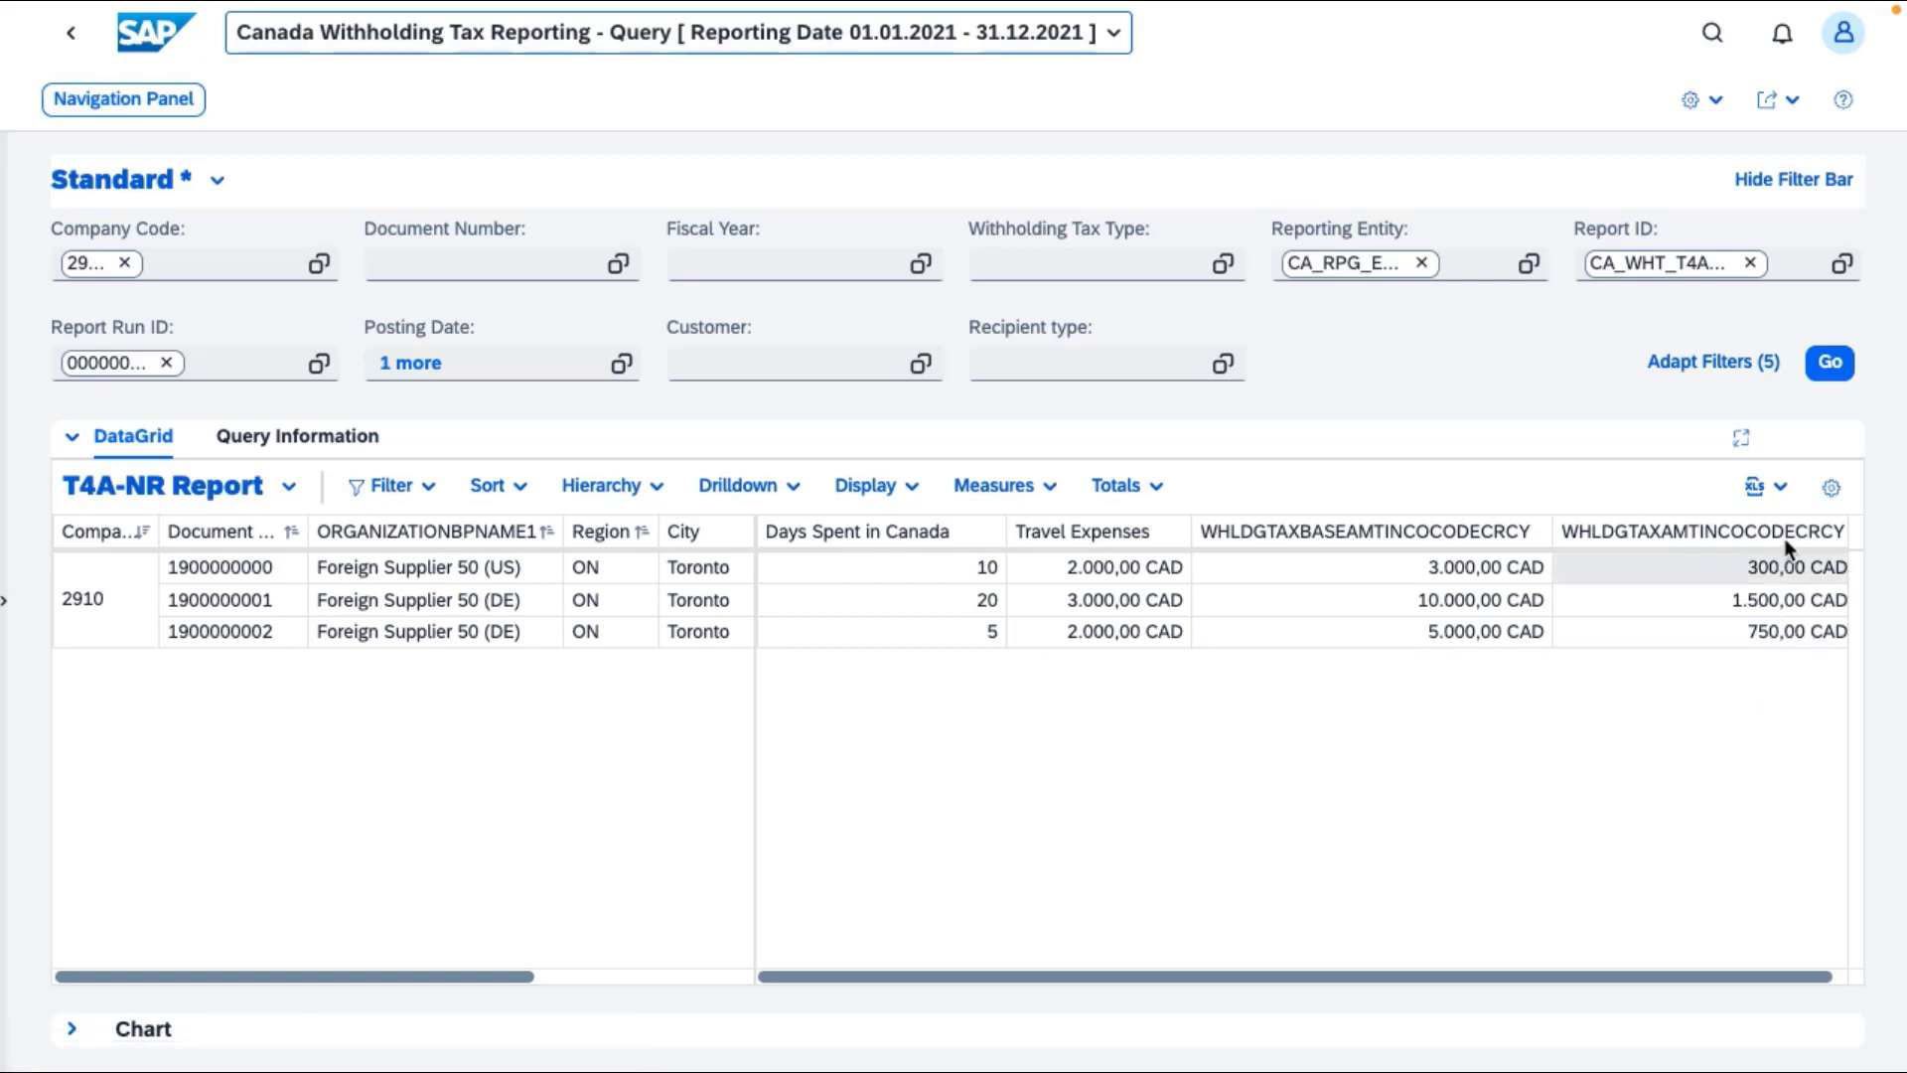
left_click(1788, 488)
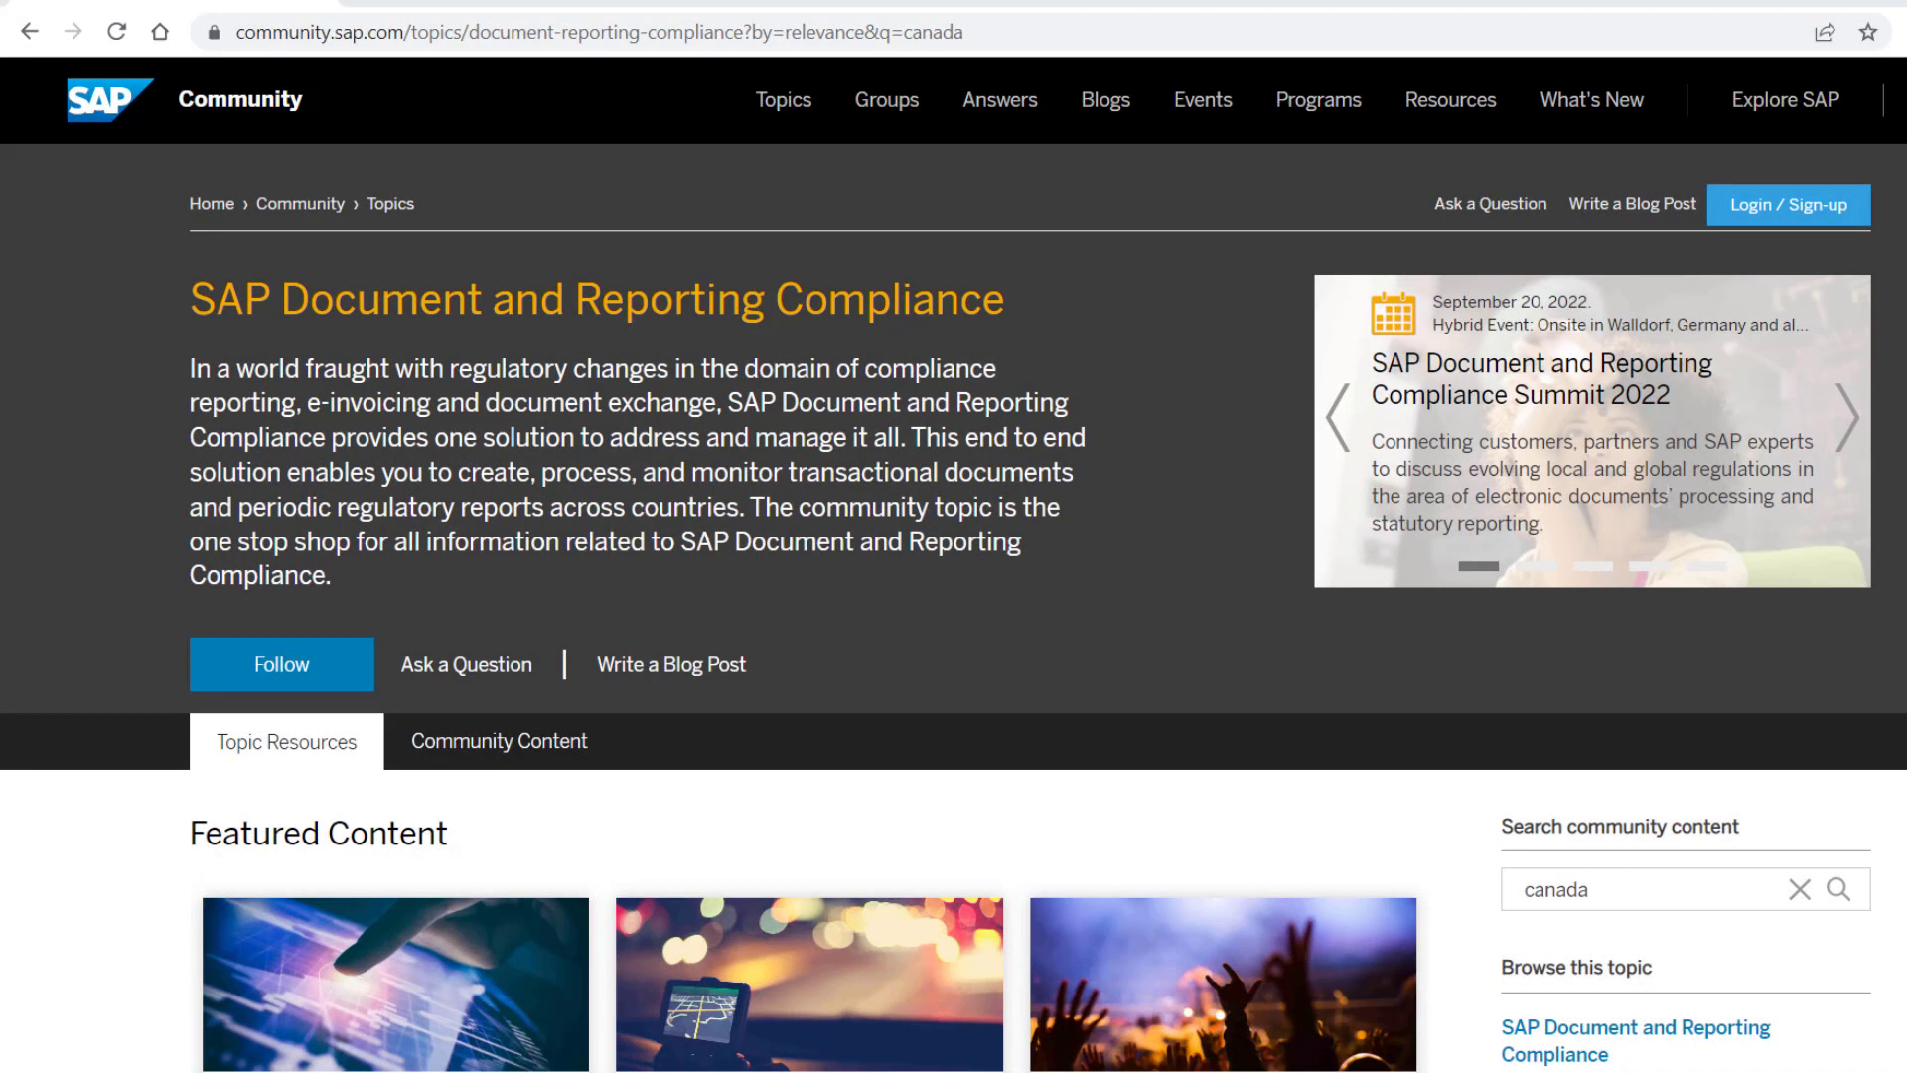
Scroll the Document and Reporting Compliance topic page down to the Extensibility & Generic Reports resources.
scroll(954, 565, "down", 7)
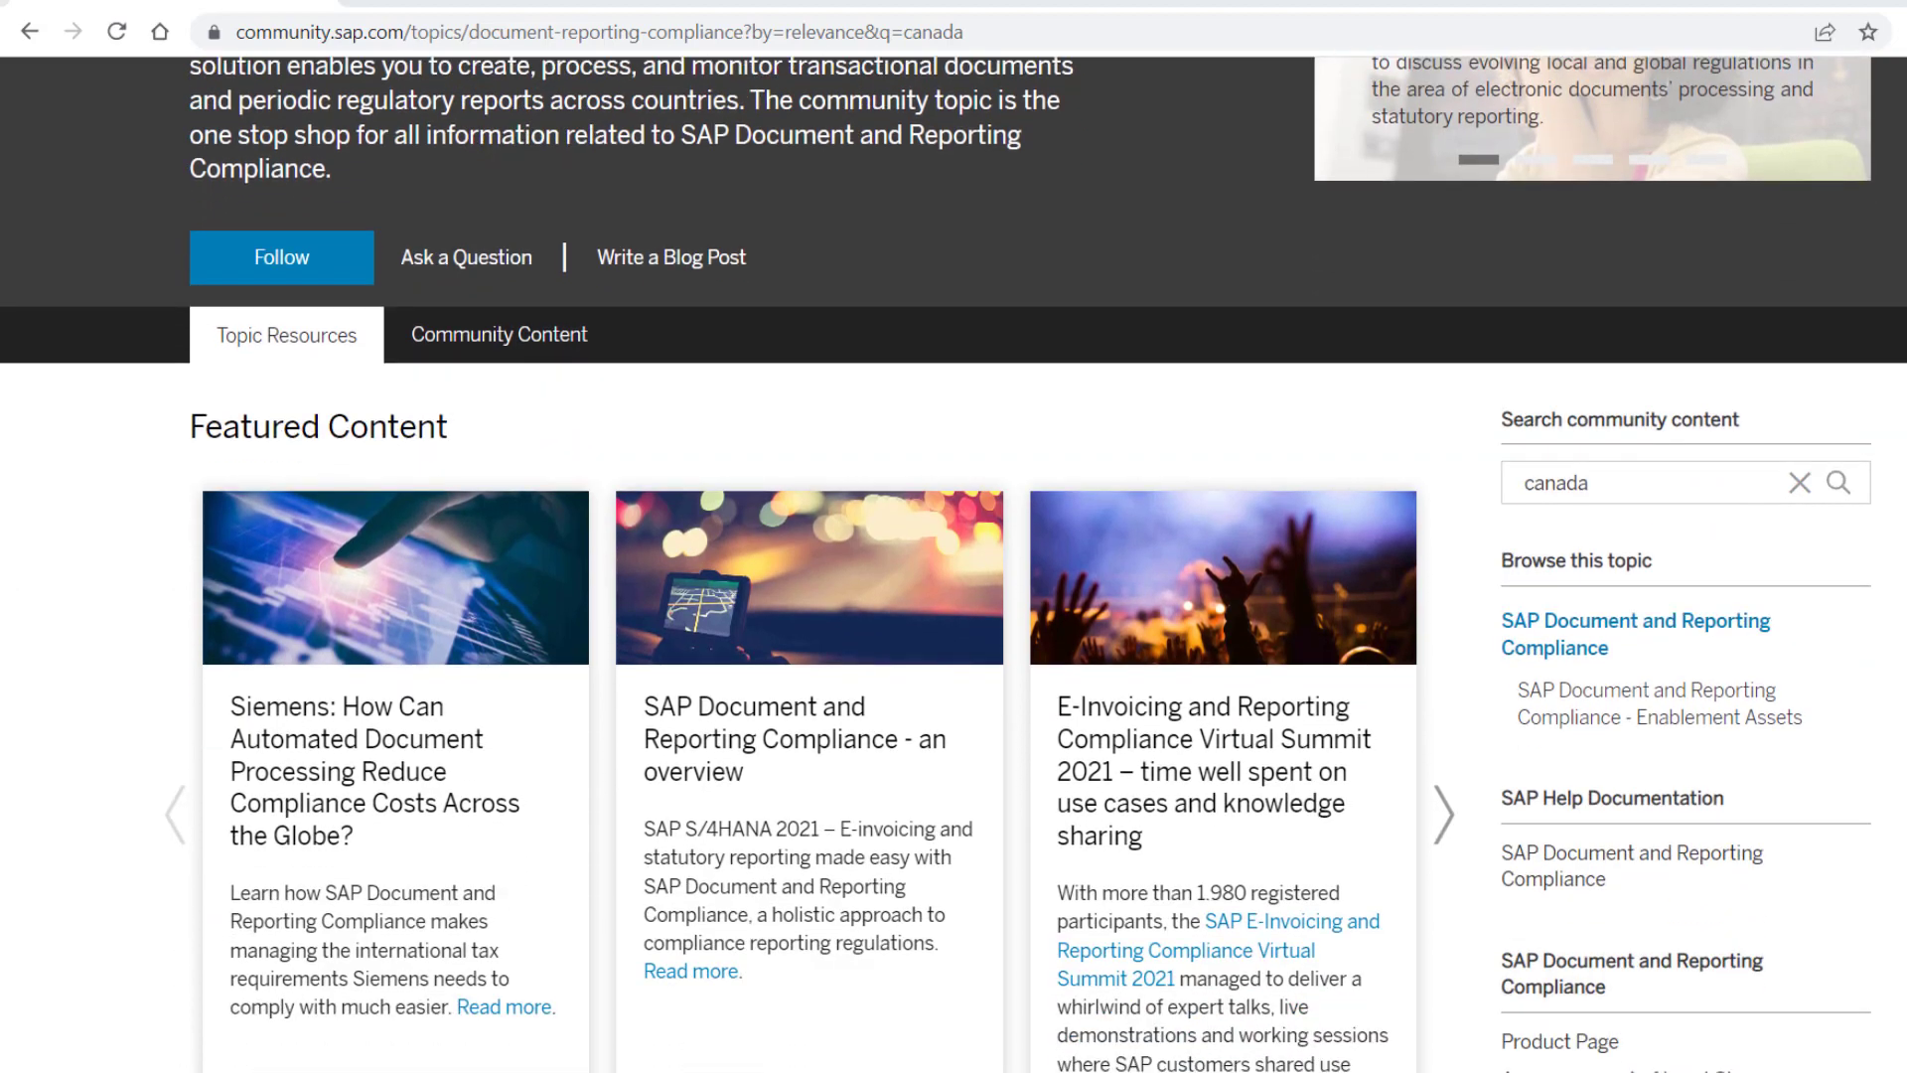
scroll(954, 564, "down", 8)
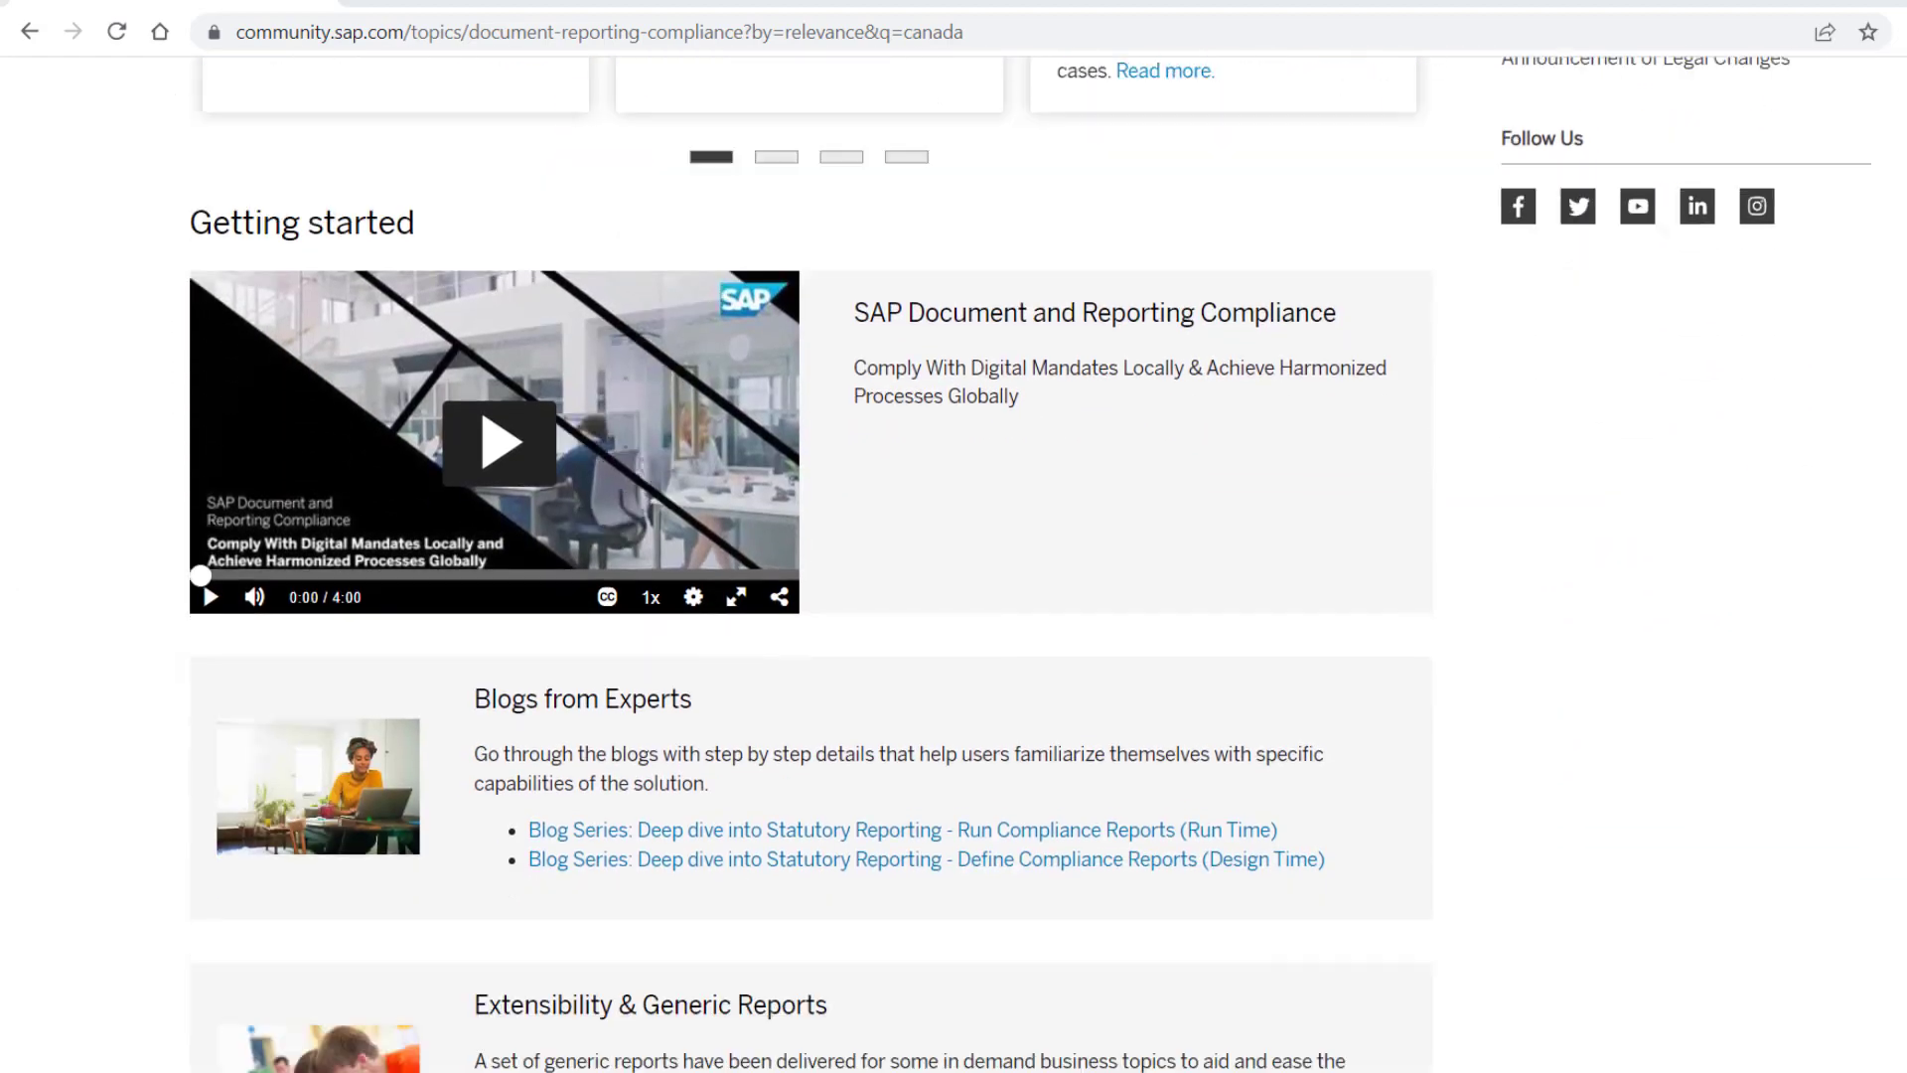
scroll(953, 565, "down", 9)
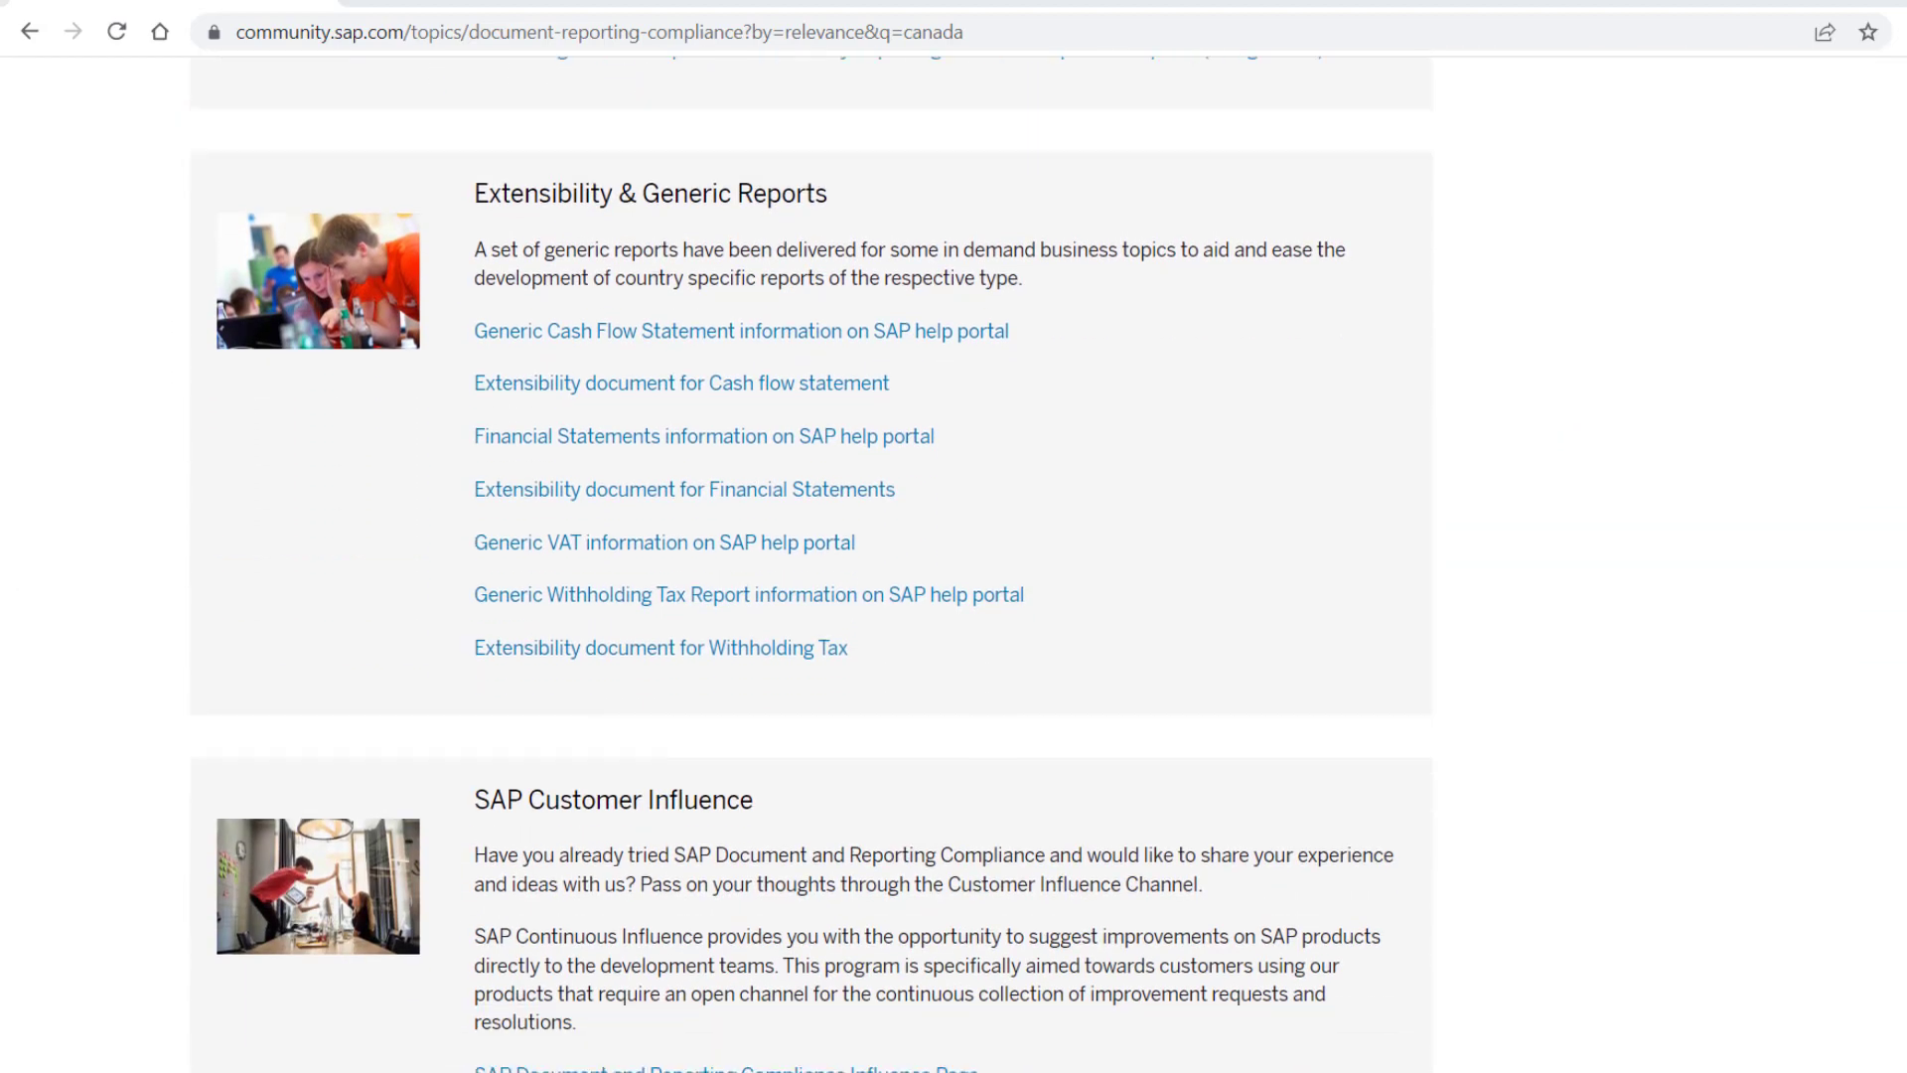